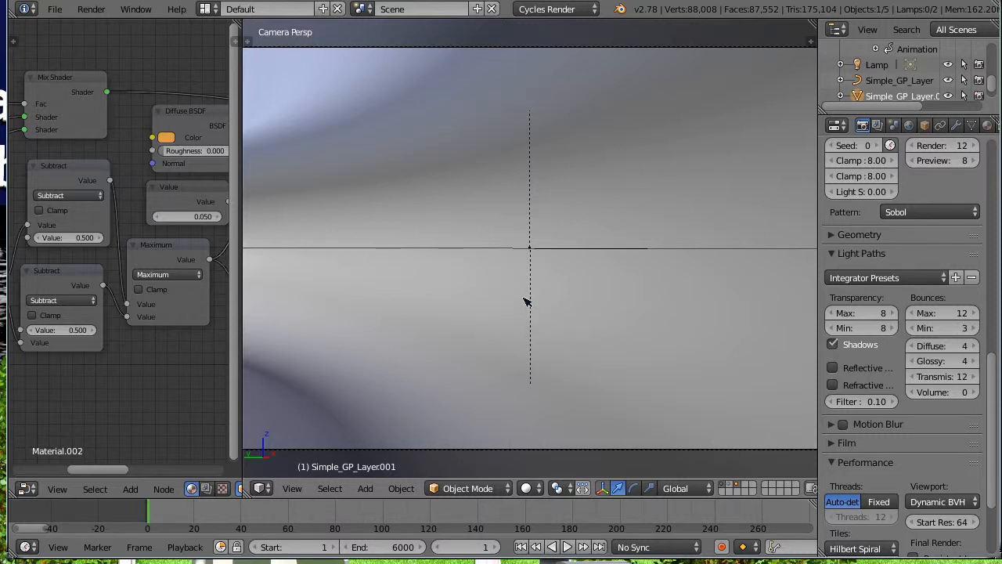
# - Preview the camera view in rendered shading, and render frame 1 to inspect the tunnel at full size
pyautogui.hotkey('shift', 'z')
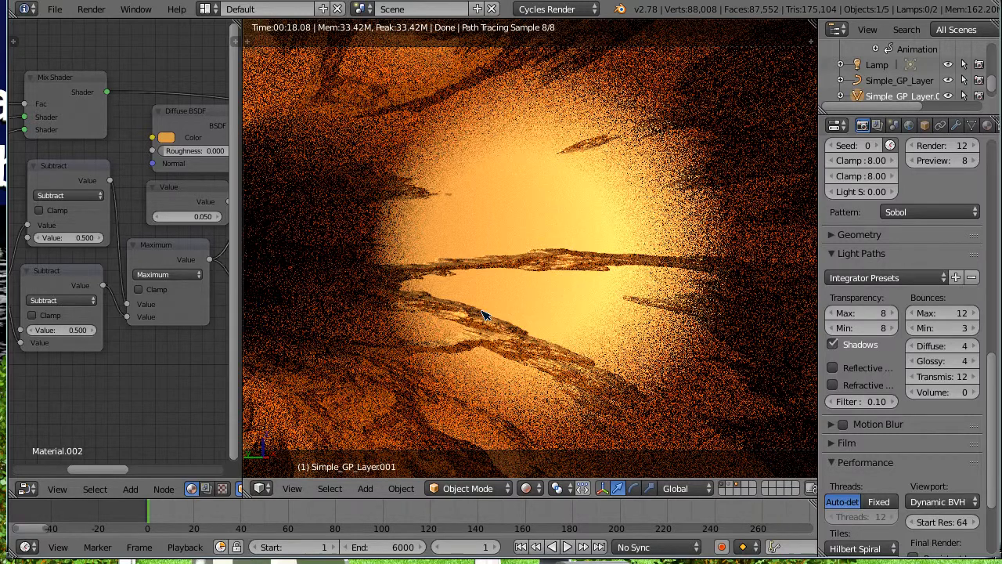
pyautogui.hotkey('shift', 'z')
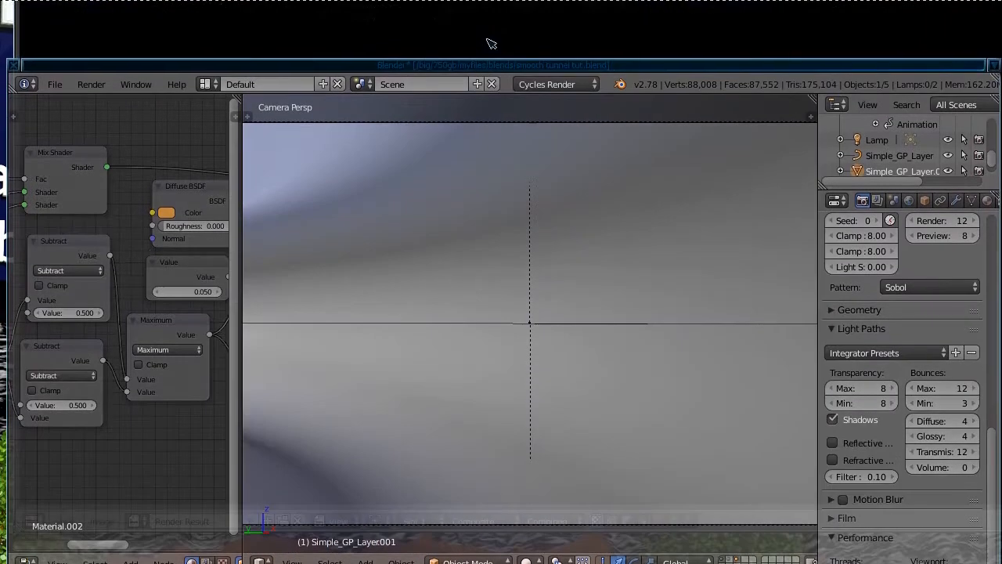
pyautogui.hotkey('ctrl', 'F12')
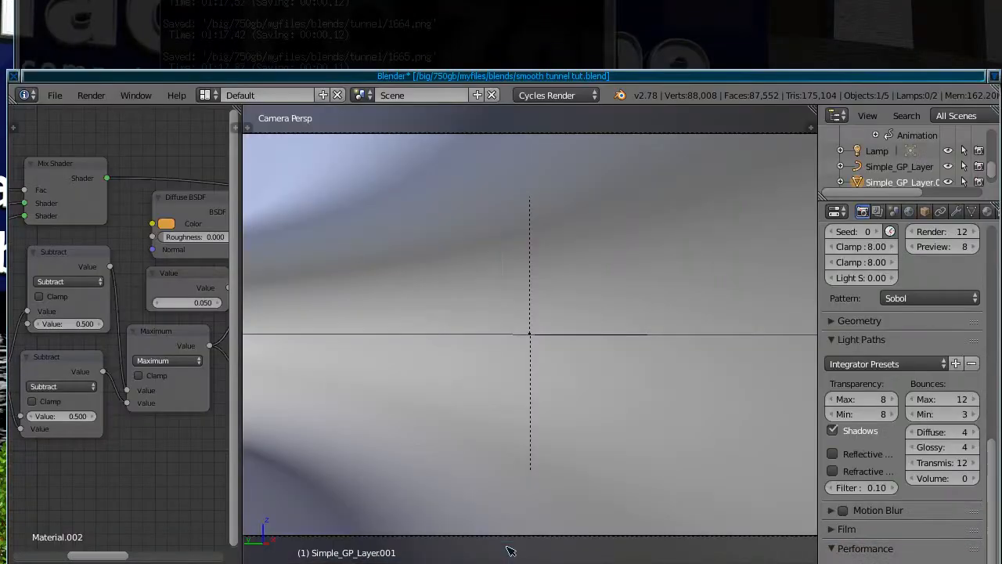
pyautogui.hotkey('ctrl', 'F12')
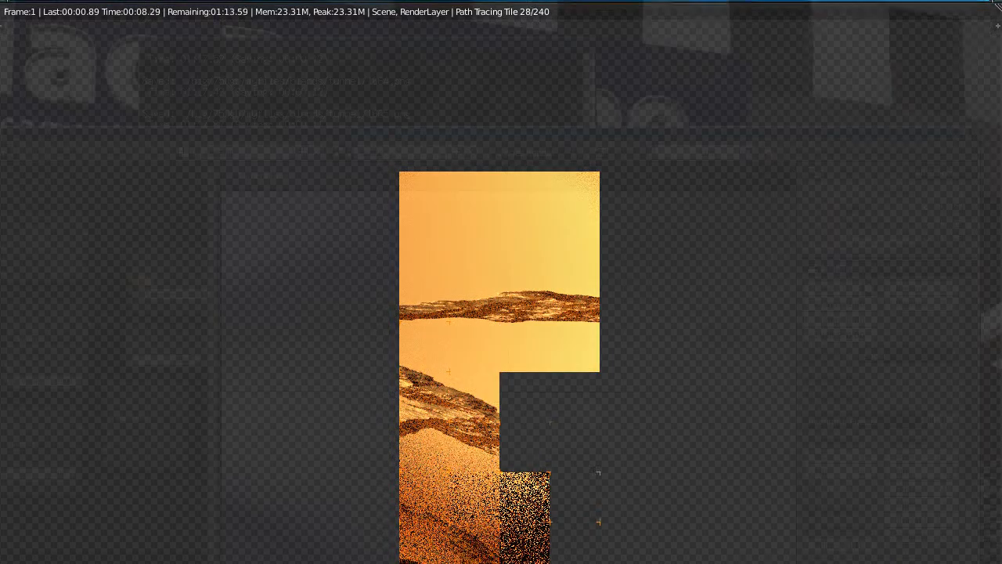
pyautogui.hotkey('alt', 'Tab')
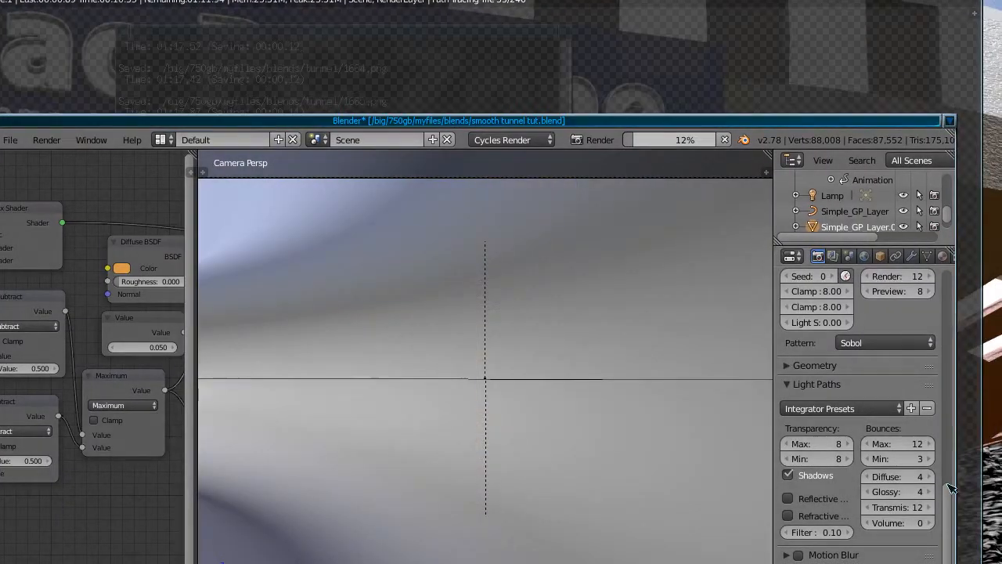
pyautogui.hotkey('alt', 'Tab')
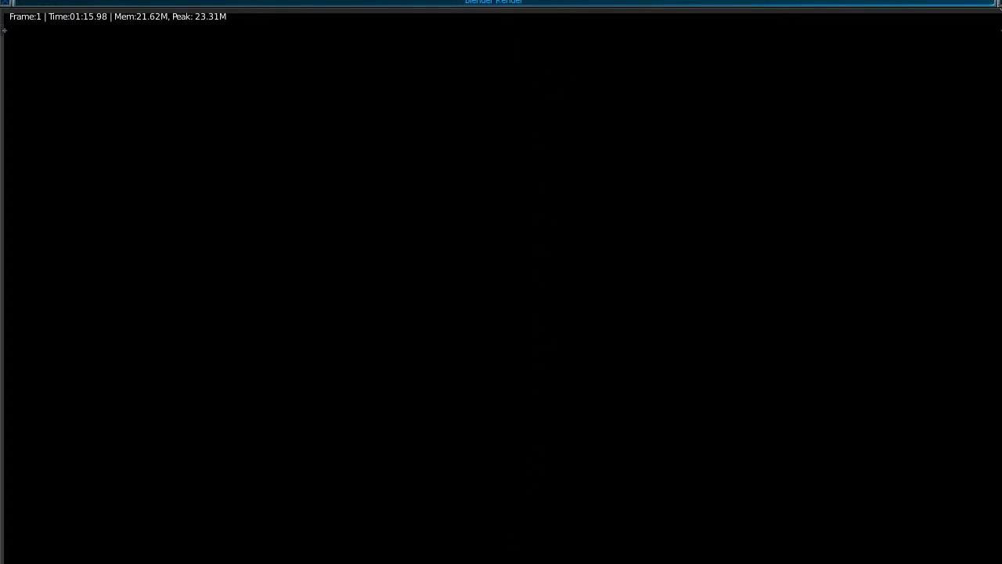
pyautogui.press('Escape')
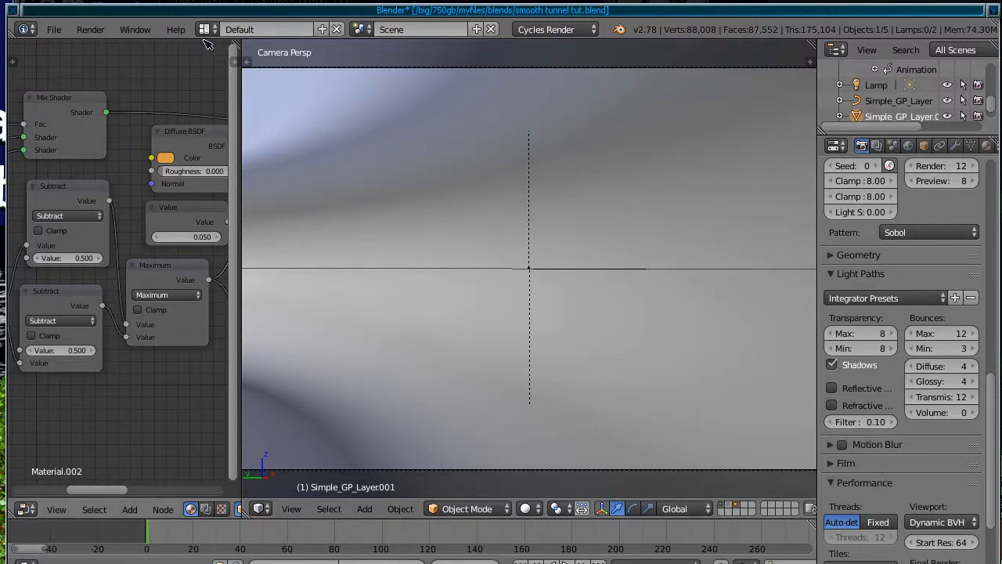
# - Switch to the Compositing screen layout and maximize the node editor
pyautogui.click(213, 42)
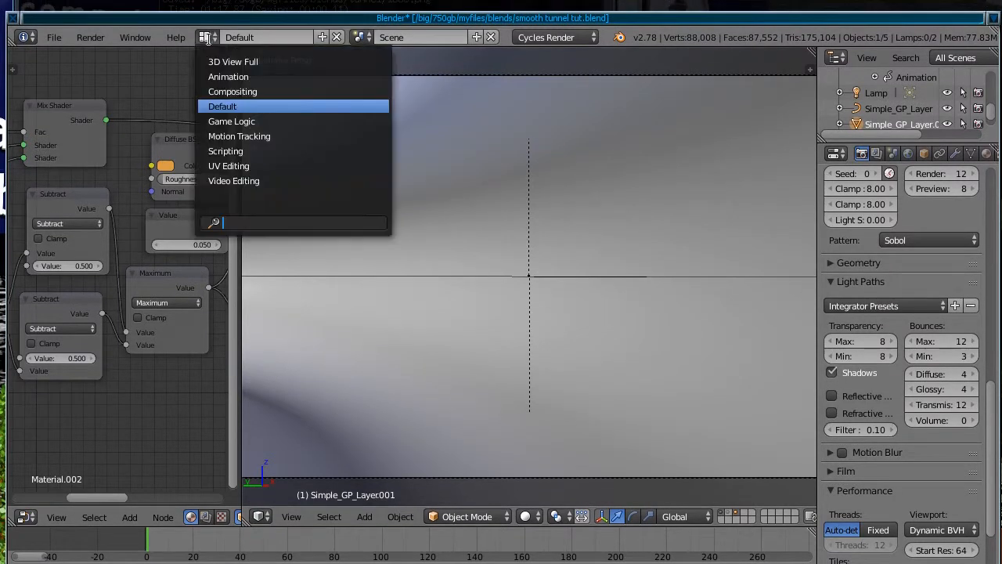
pyautogui.click(227, 93)
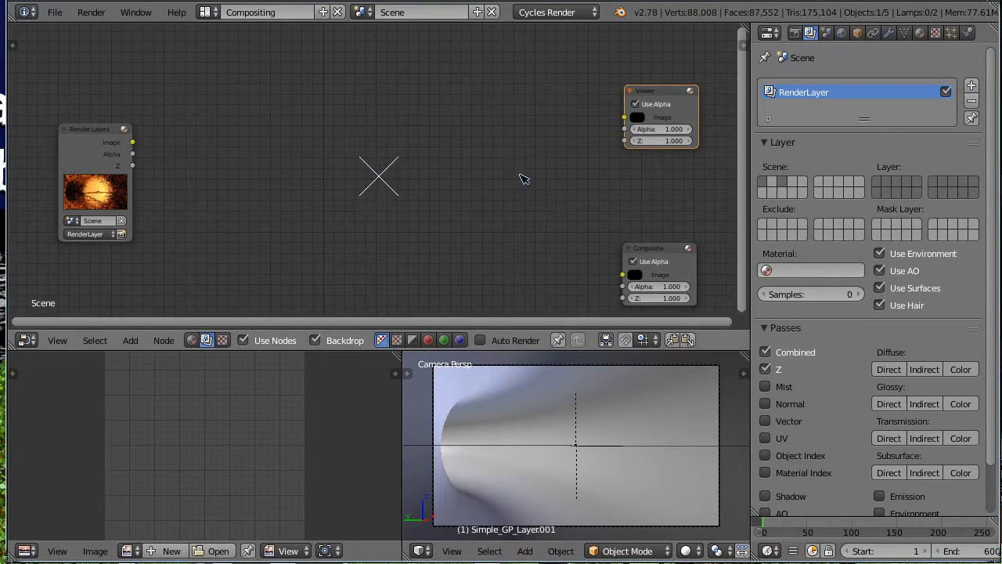
pyautogui.hotkey('ctrl', 'space')
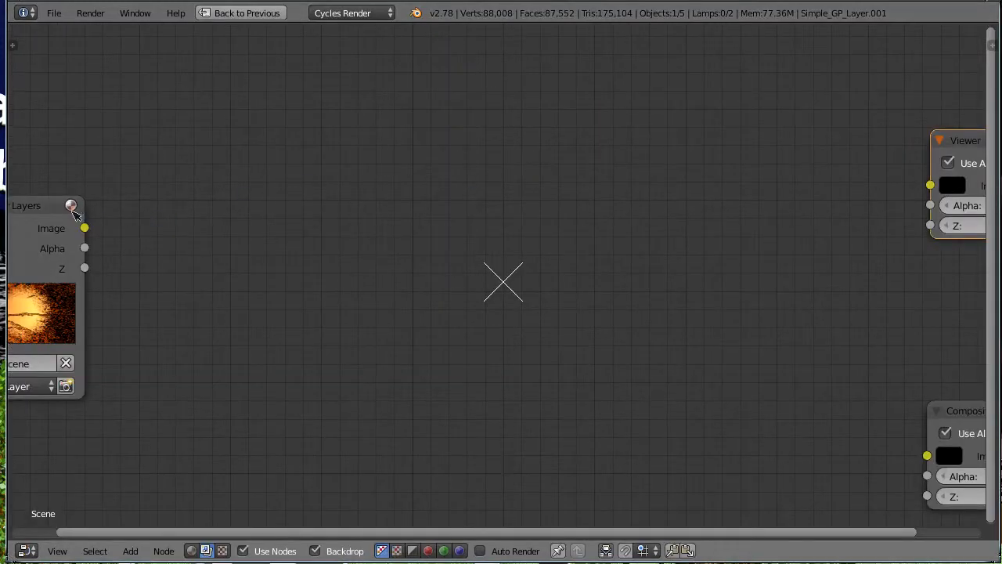
# - Arrange the Render Layers, Viewer and Composite nodes closer together, with free space between the render source and the outputs
pyautogui.moveTo(54, 211); pyautogui.dragTo(201, 130)
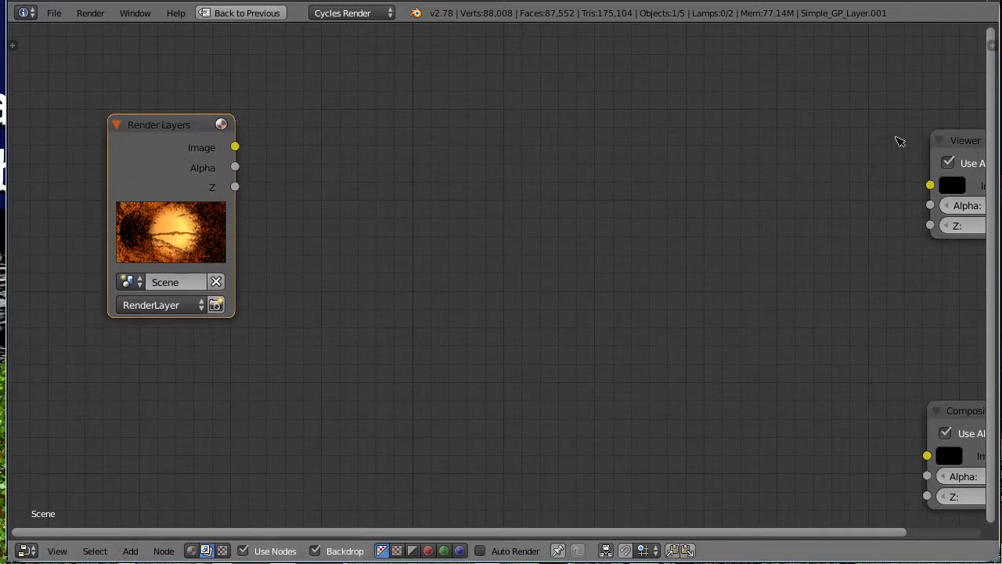
pyautogui.click(956, 140)
pyautogui.moveTo(959, 143); pyautogui.dragTo(668, 87)
pyautogui.moveTo(944, 408); pyautogui.dragTo(682, 318)
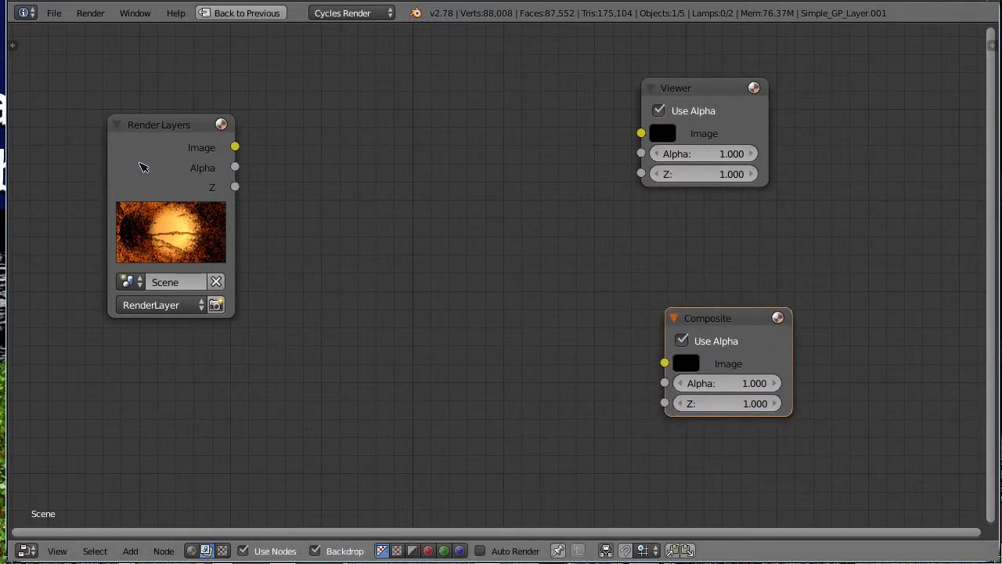
pyautogui.moveTo(711, 90); pyautogui.dragTo(742, 93)
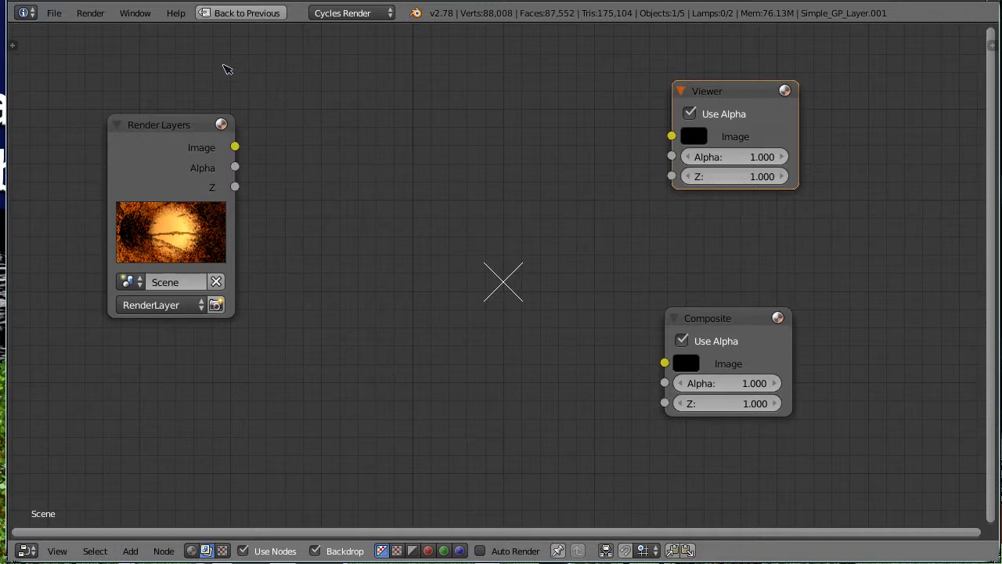
# - Restore the full layout and enable the Diffuse Direct, Indirect and Color passes for the render layer
pyautogui.click(240, 28)
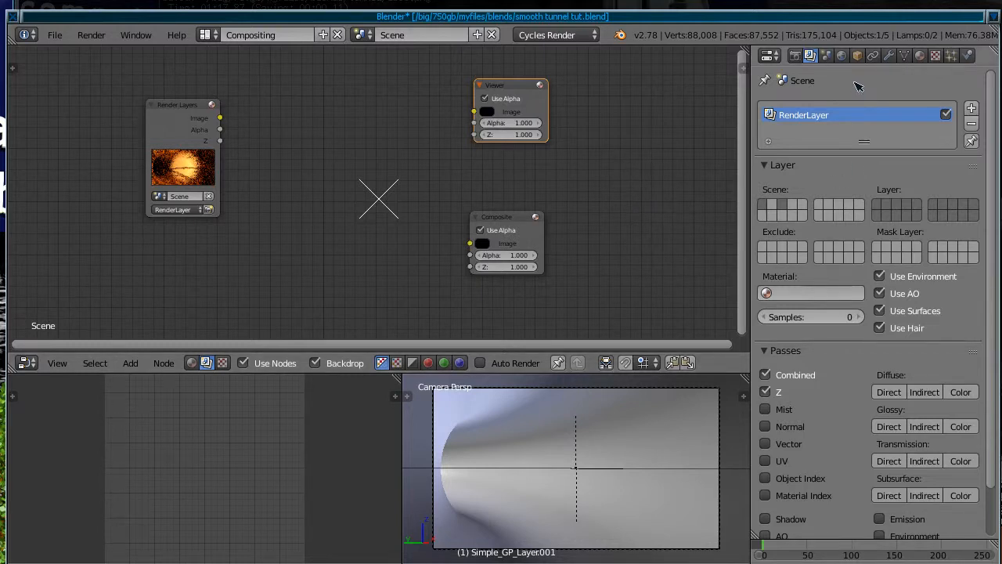
pyautogui.click(795, 56)
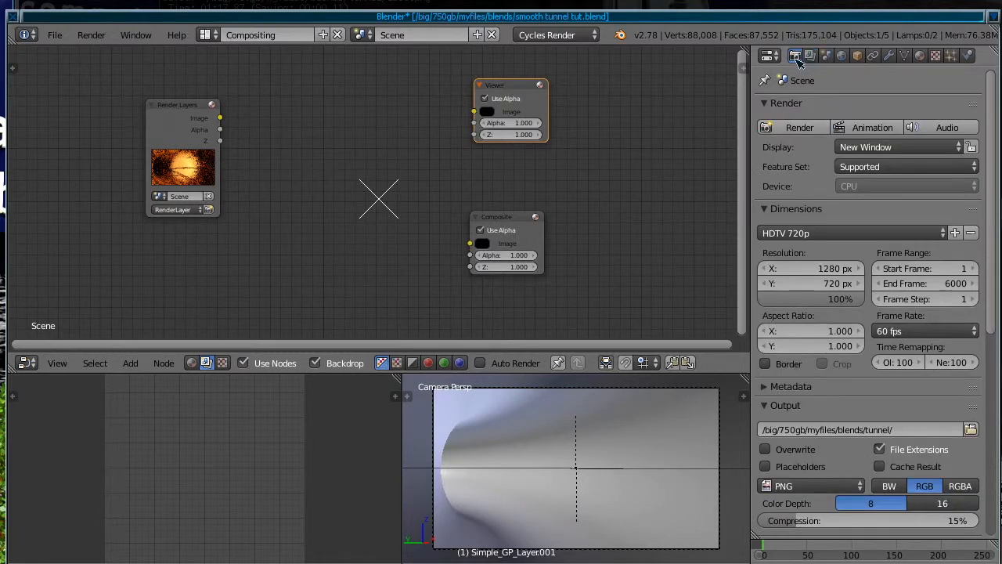
pyautogui.click(812, 57)
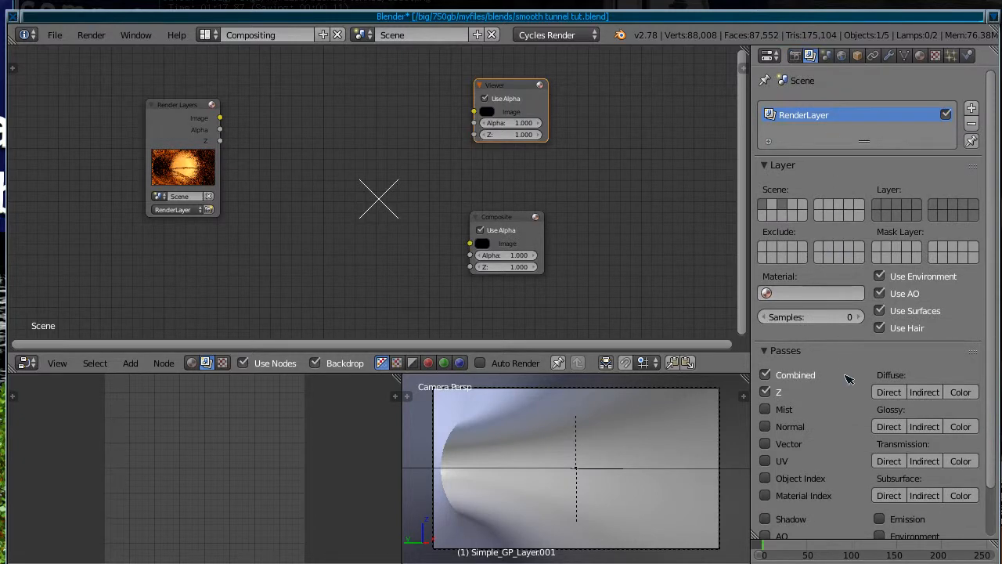
pyautogui.scroll(-3, 850, 397)
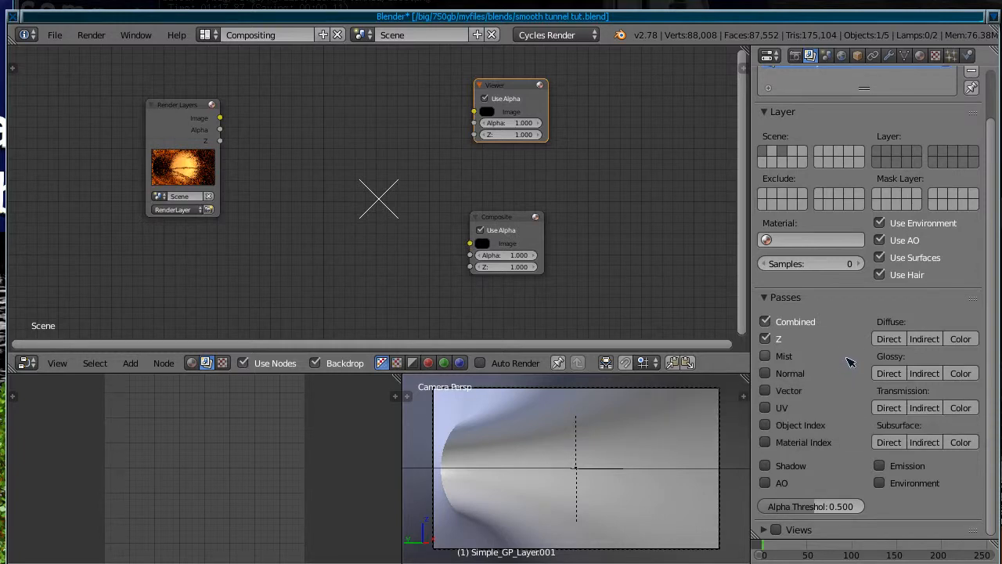
pyautogui.click(890, 338)
pyautogui.click(924, 338)
pyautogui.click(961, 339)
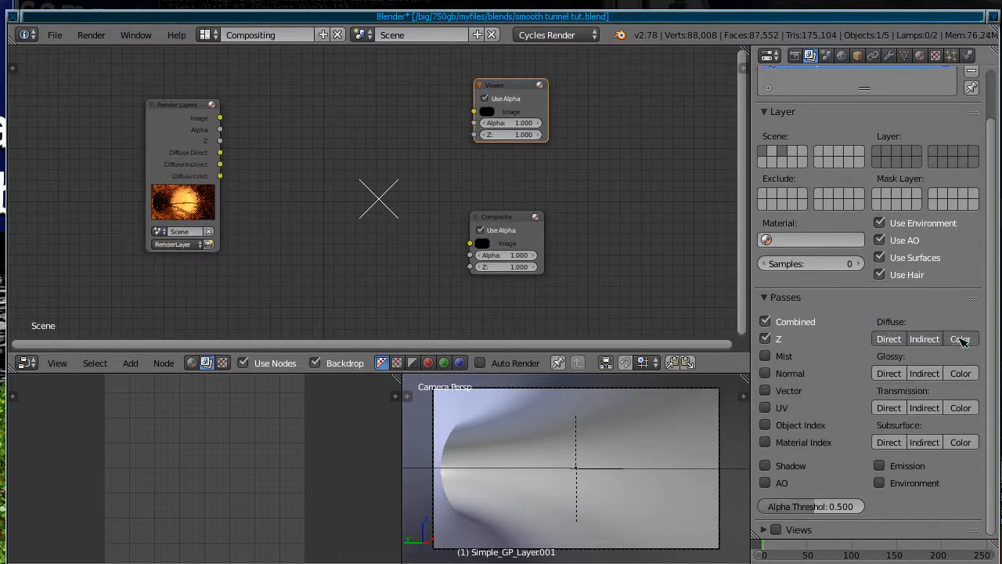
# - Enable the Glossy Direct, Indirect and Color passes plus the Normal and AO passes
pyautogui.click(891, 374)
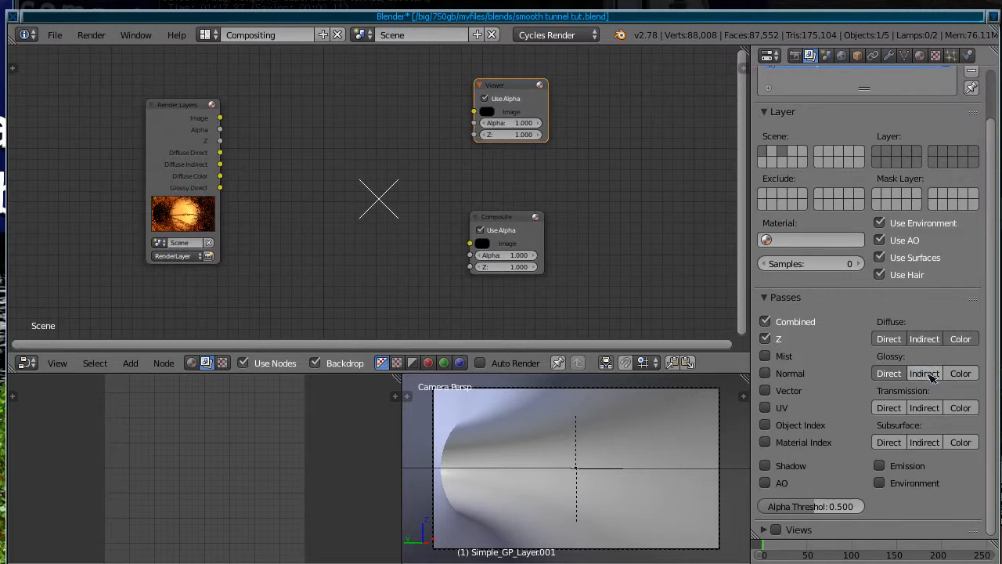
pyautogui.click(931, 375)
pyautogui.click(960, 375)
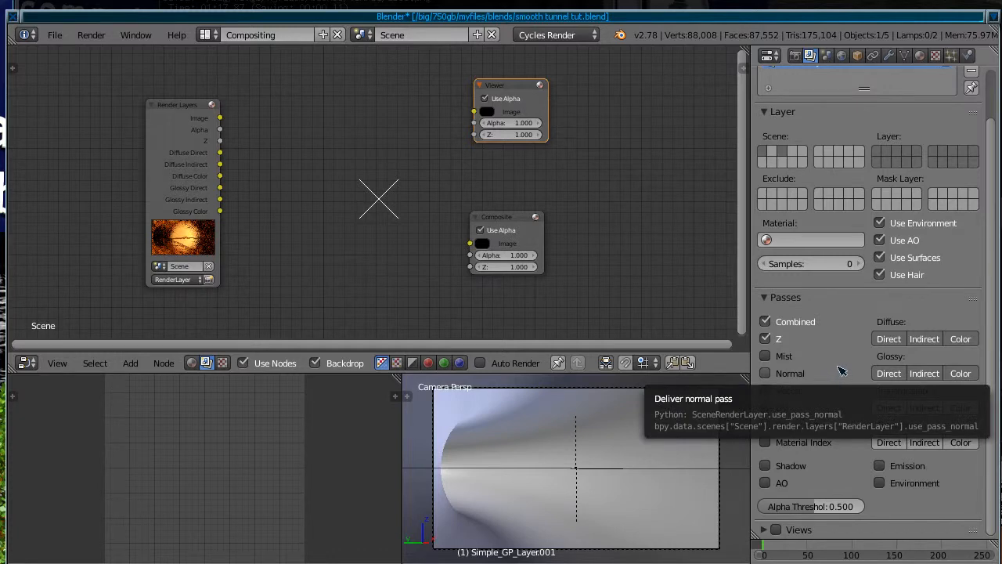
pyautogui.click(766, 374)
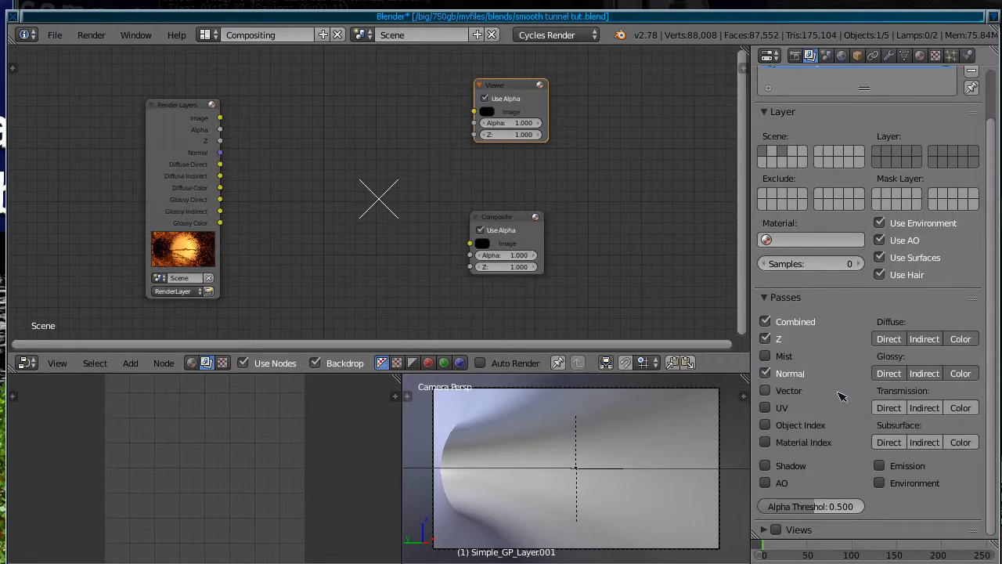
pyautogui.click(766, 484)
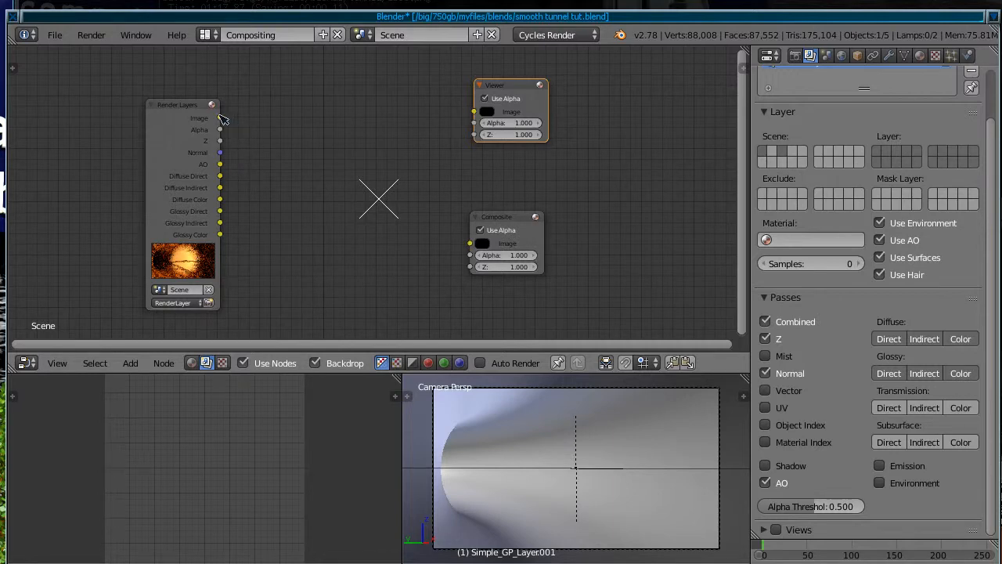
# - Link the Render Layers Image output to the Viewer and maximize the node editor to see the render backdrop
pyautogui.moveTo(220, 118); pyautogui.dragTo(475, 112)
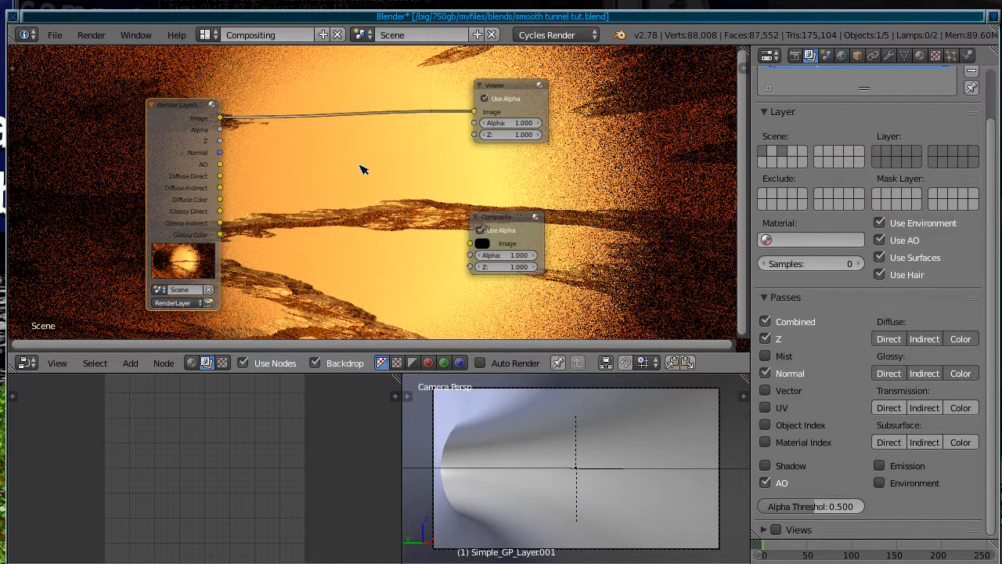
pyautogui.hotkey('ctrl', 'alt', 'space')
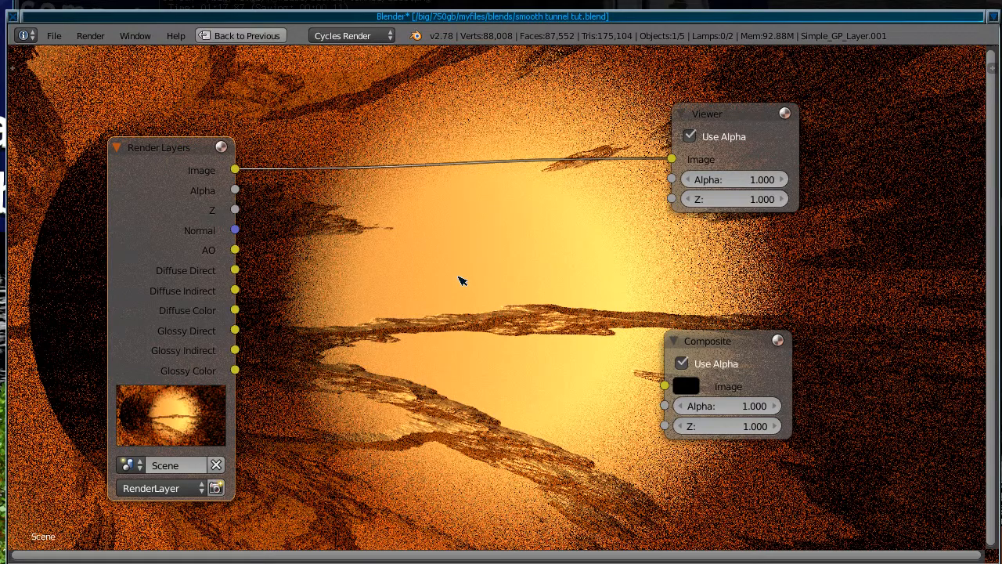
pyautogui.scroll(-2, 472, 301)
pyautogui.scroll(1, 472, 301)
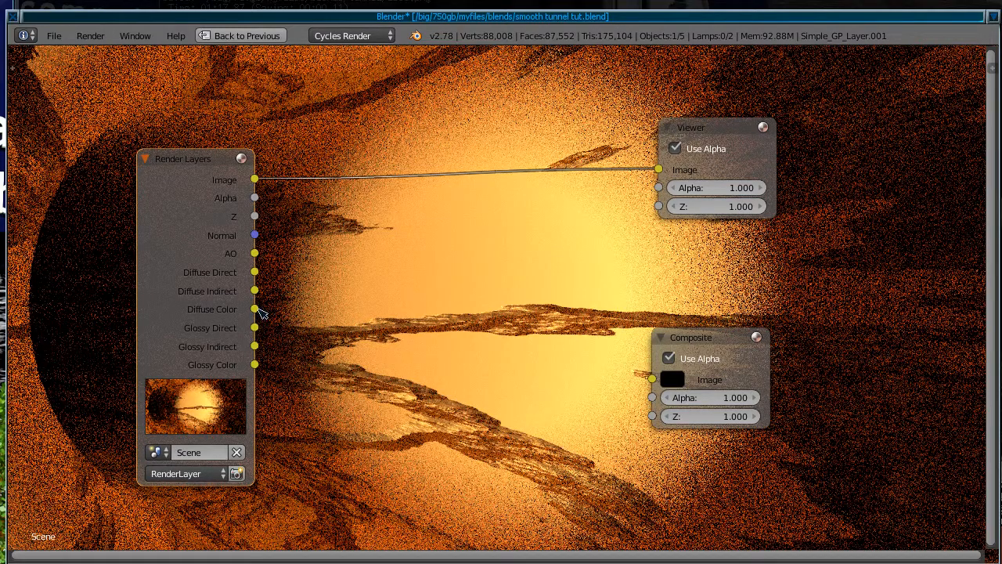
# - Link the Diffuse Color output to the Viewer and re-render the frame so the enabled passes contain data
pyautogui.moveTo(254, 310); pyautogui.dragTo(656, 170)
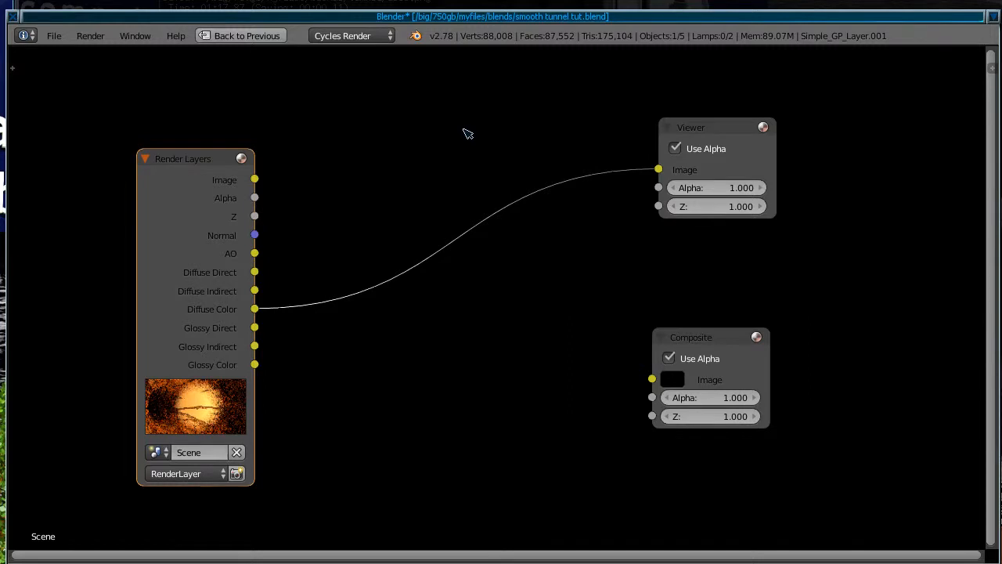
pyautogui.press('F12')
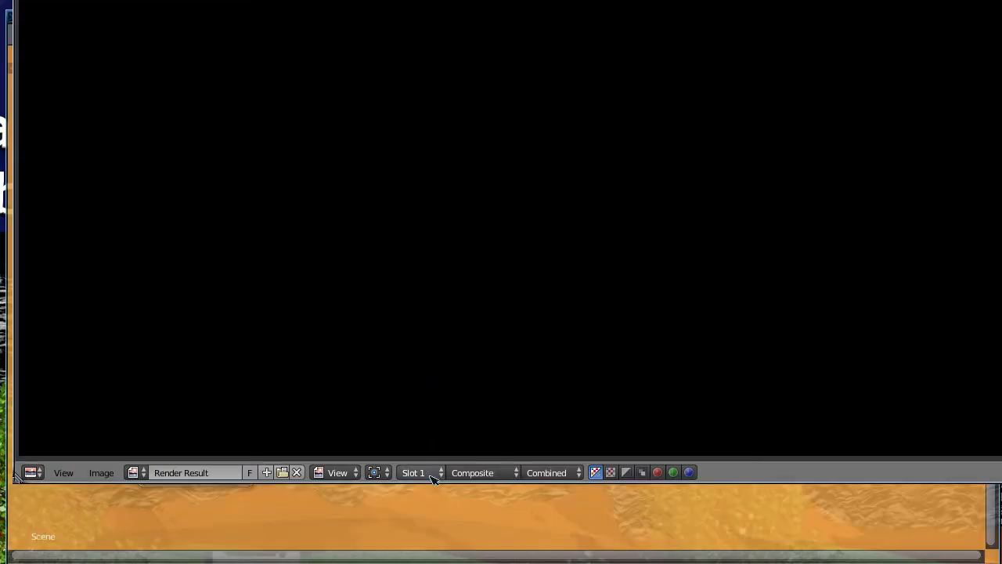
pyautogui.press('Escape')
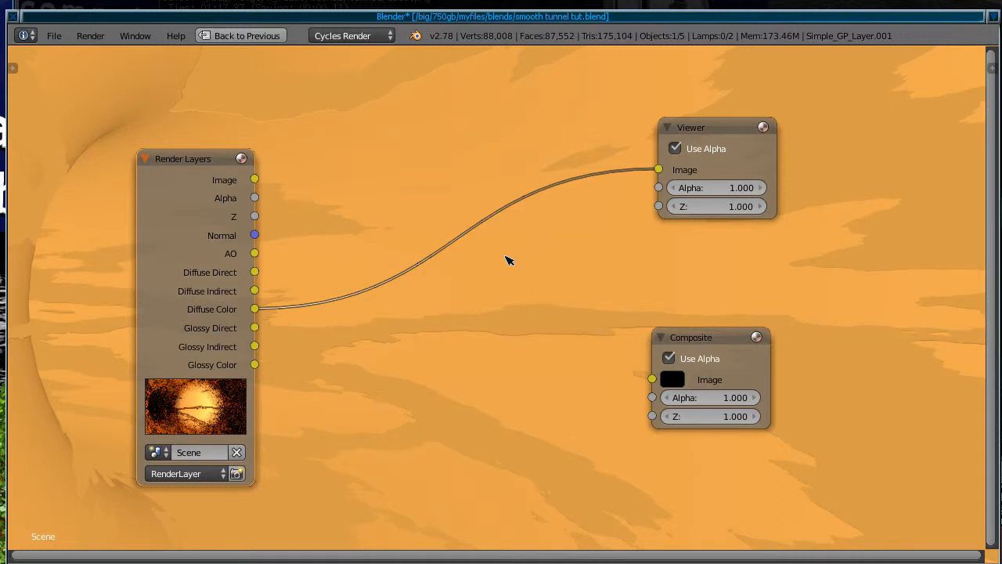
# - Cut the link between Diffuse Color and the Viewer, and move the Render Layers node higher in the node tree
pyautogui.keyDown('ctrl'); pyautogui.moveTo(505, 266); pyautogui.dragTo(502, 180, button='right'); pyautogui.keyUp('ctrl')
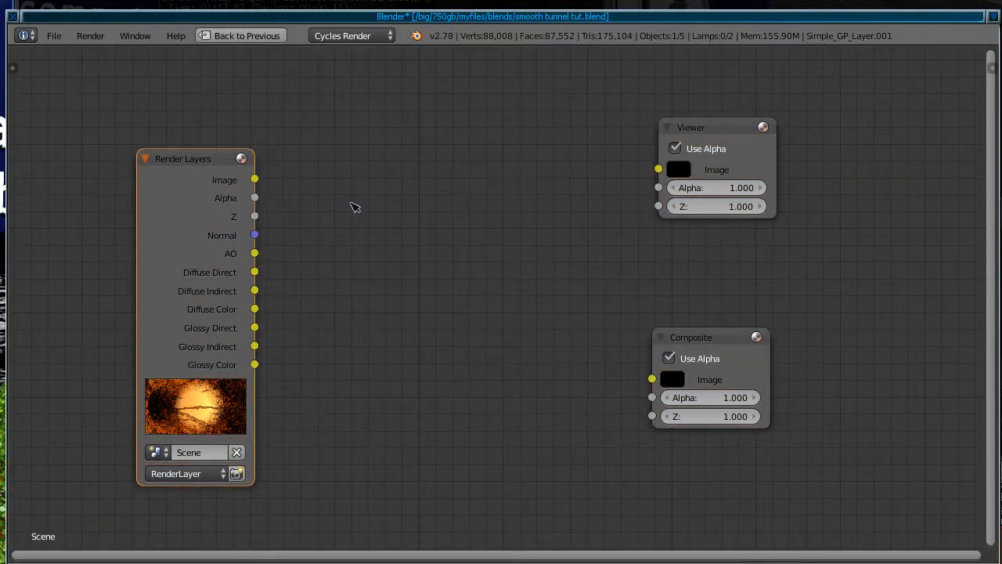
pyautogui.moveTo(193, 158); pyautogui.dragTo(177, 102)
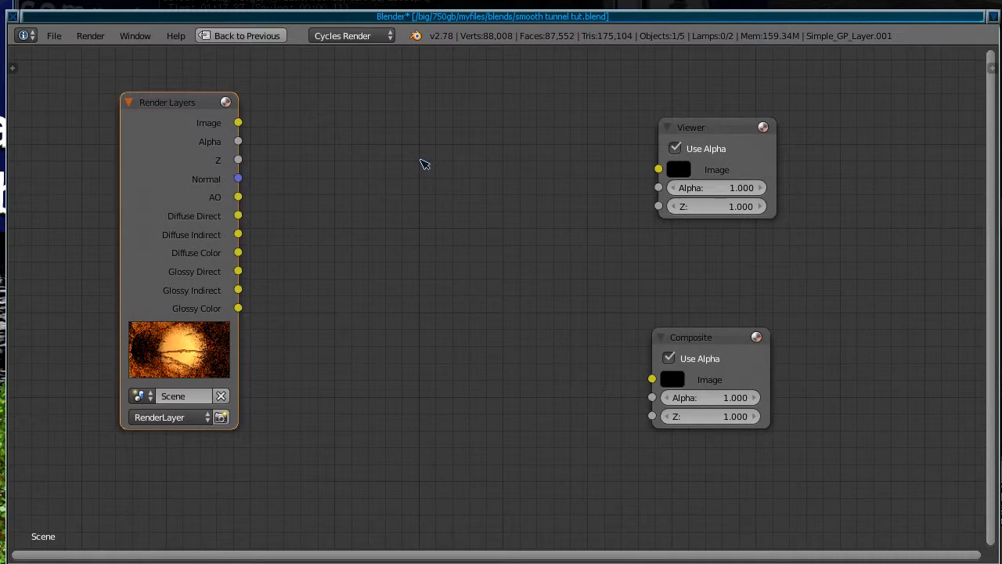
pyautogui.hotkey('ctrl', 'Up')
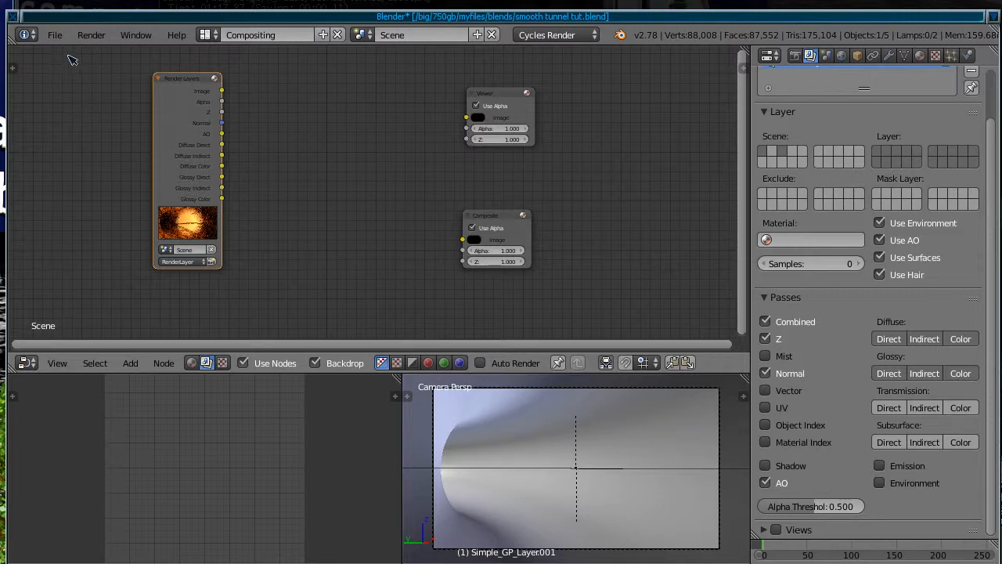
# - Start appending from a library and set the file browser's folder to /big/750gb/
pyautogui.click(58, 37)
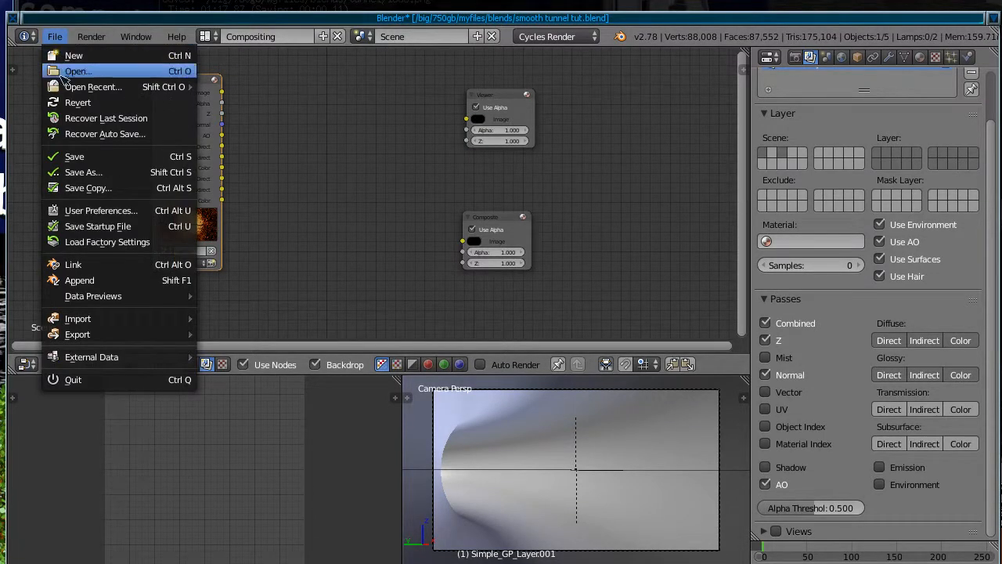
pyautogui.click(134, 281)
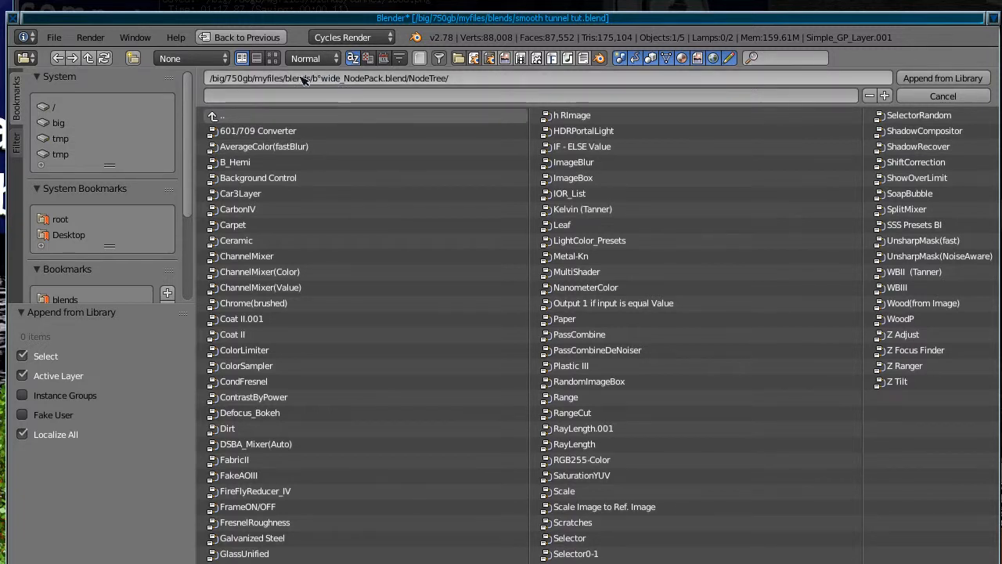
pyautogui.click(271, 79)
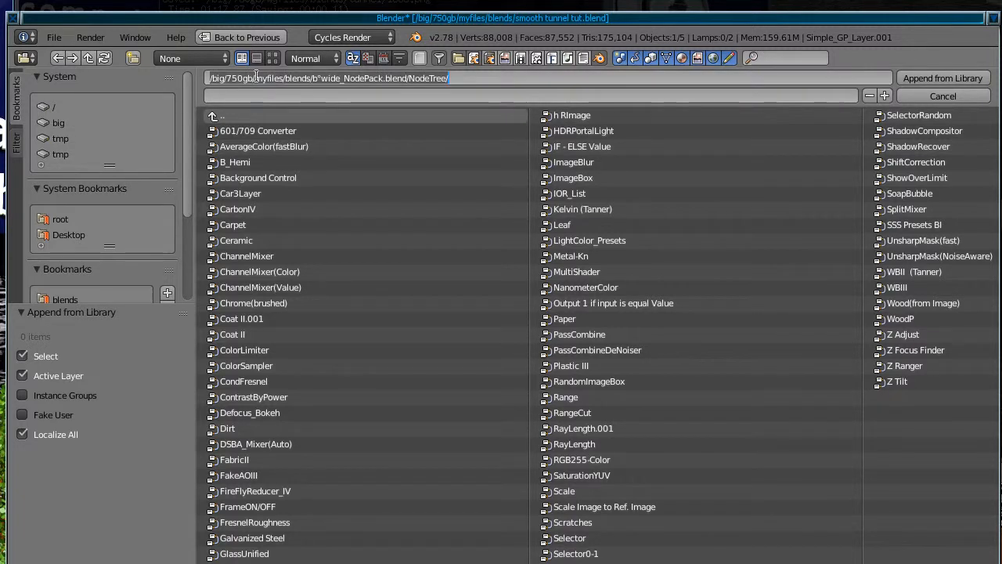
pyautogui.click(257, 78)
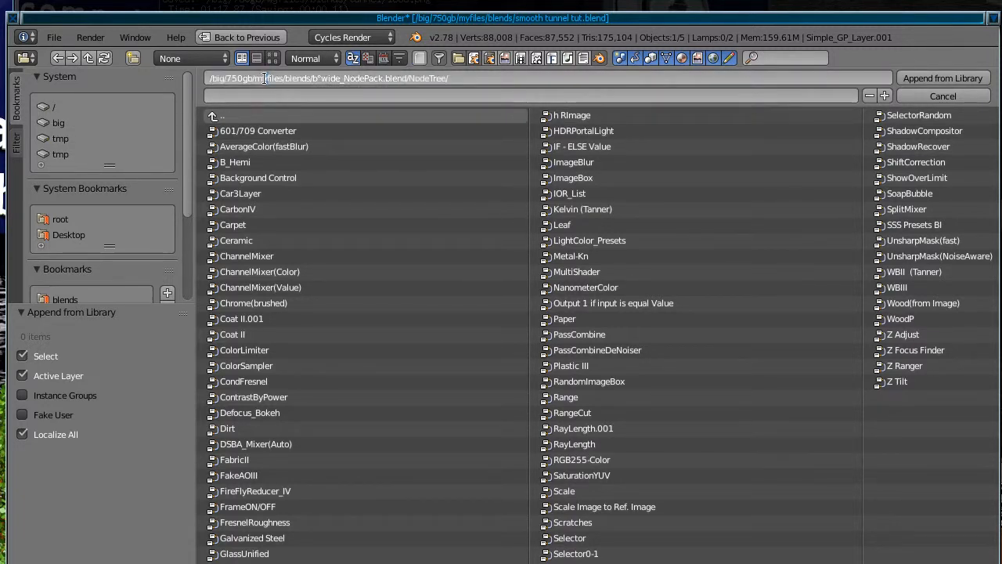
pyautogui.moveTo(257, 78); pyautogui.dragTo(476, 68)
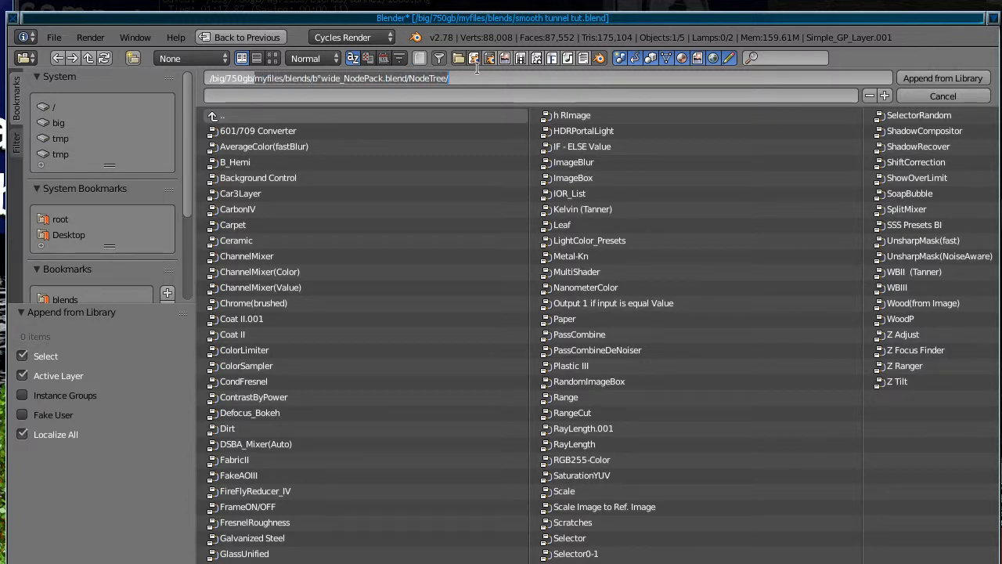
pyautogui.press('BackSpace')
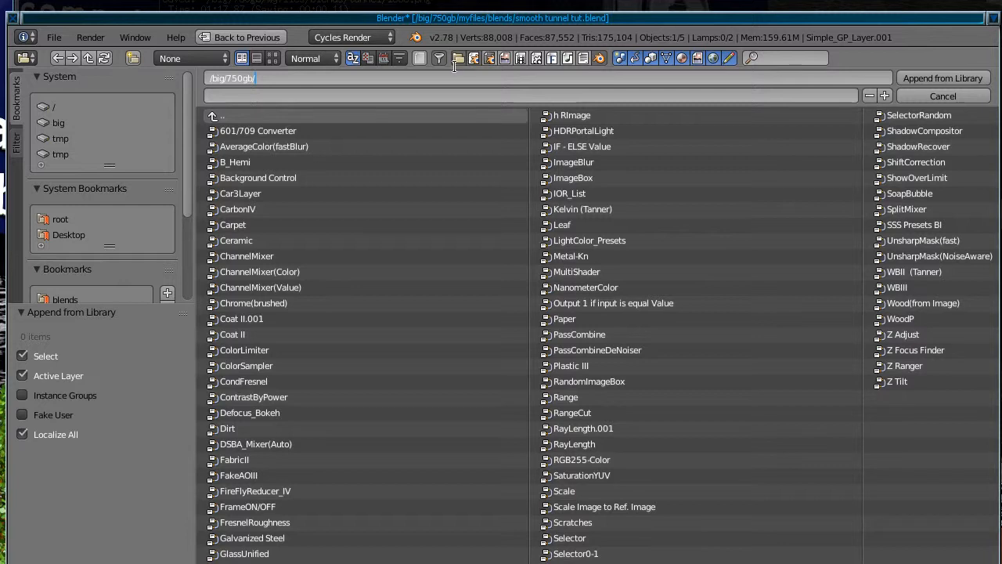
pyautogui.press('Return')
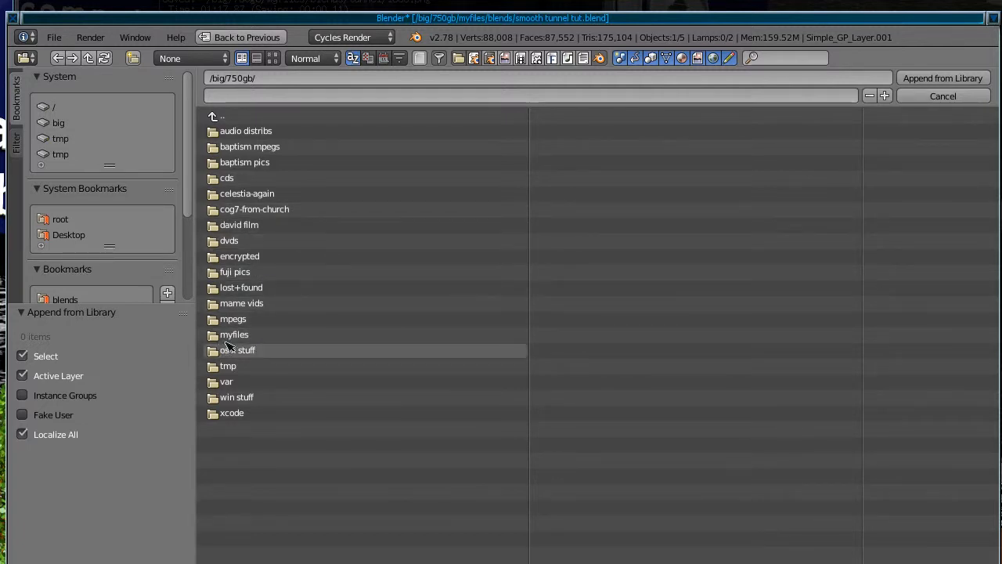
# - Append the PassCombineDeNoiser node tree from b°wide_NodePack.blend in the myfiles/blends folder
pyautogui.click(337, 334)
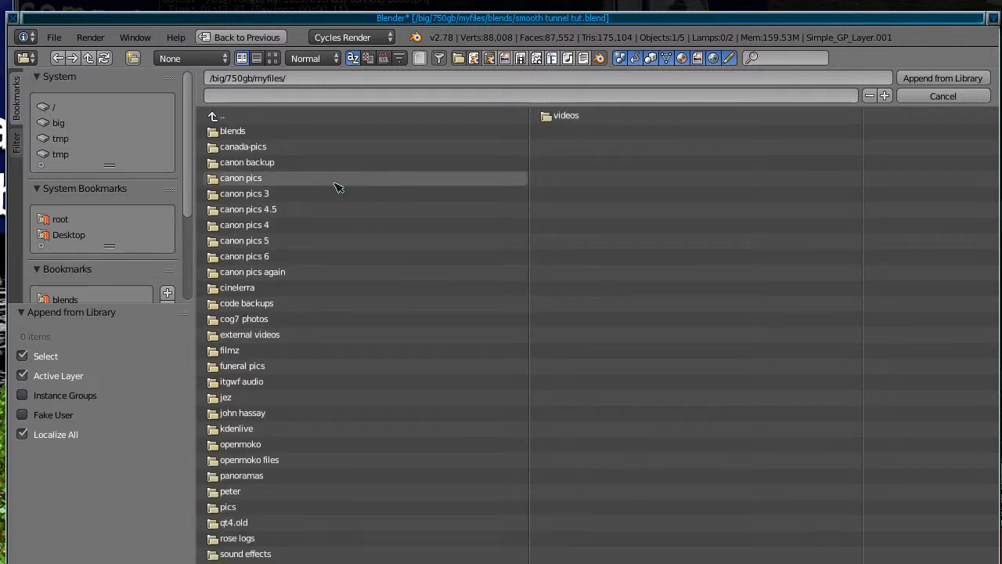
pyautogui.click(245, 136)
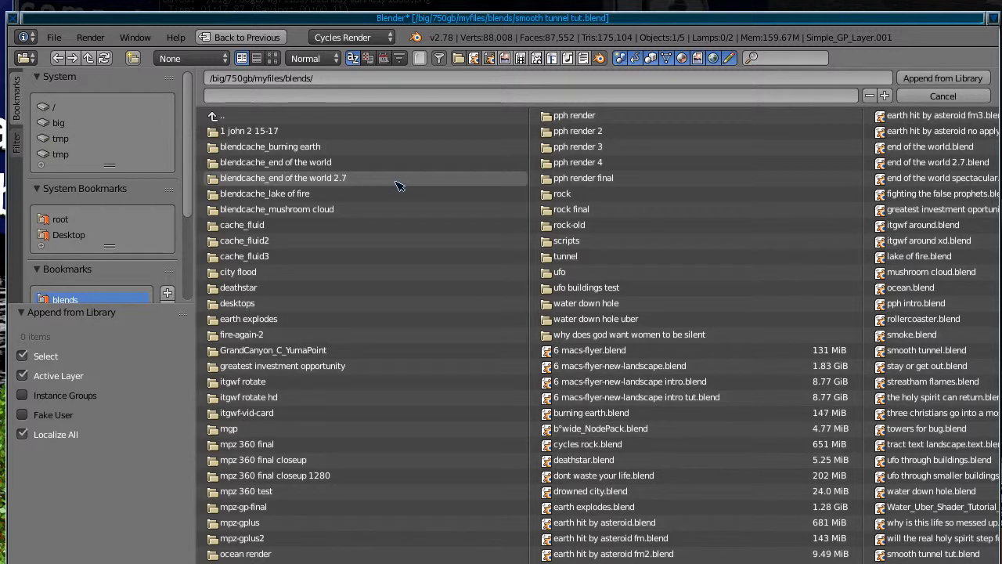
pyautogui.scroll(-1, 398, 185)
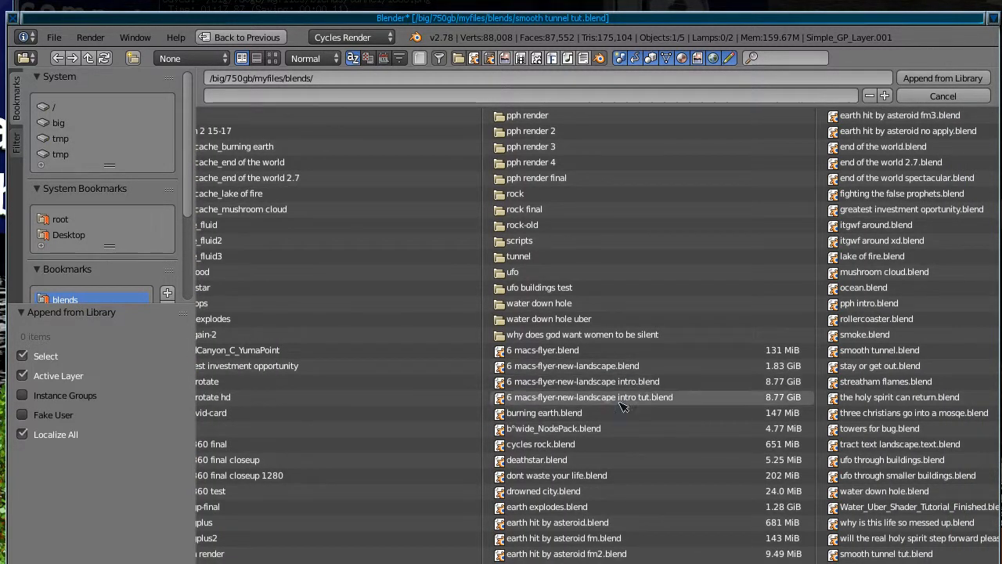
pyautogui.doubleClick(573, 430)
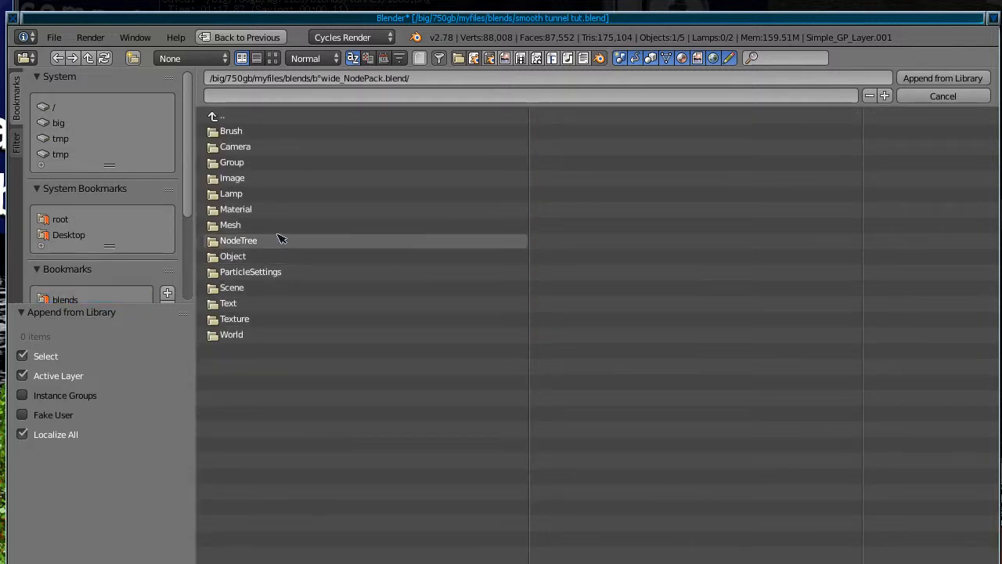
pyautogui.doubleClick(224, 240)
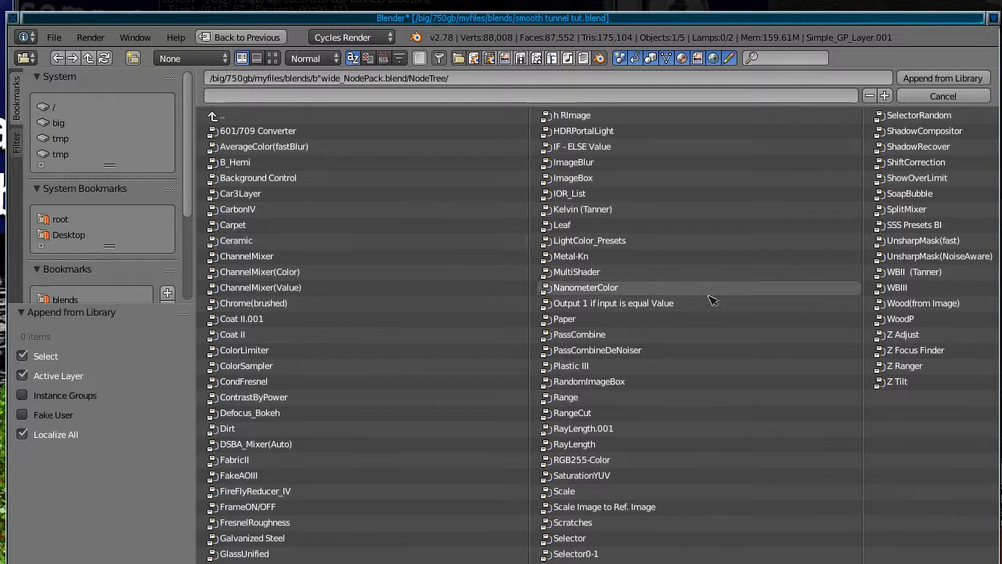
pyautogui.click(577, 353)
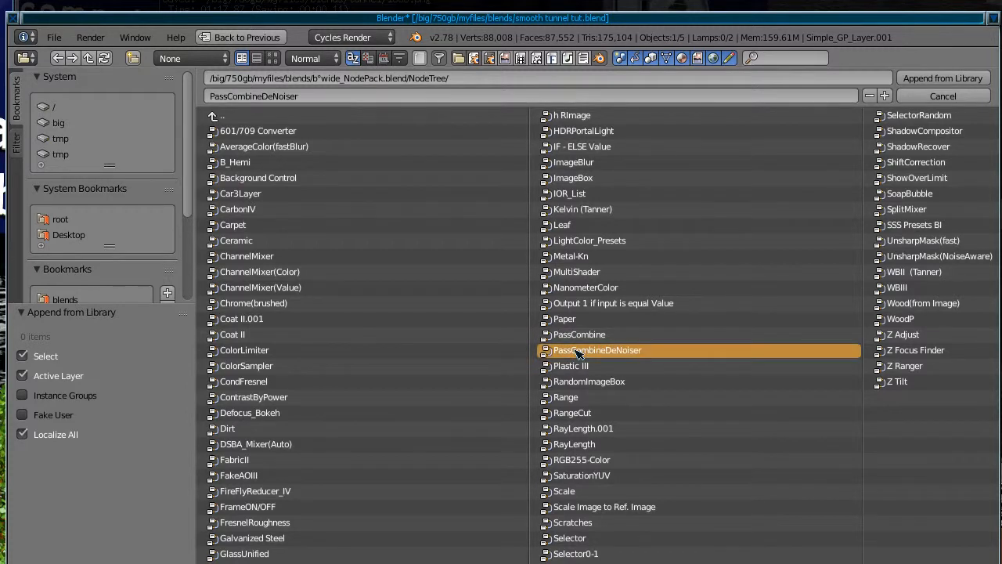
pyautogui.click(930, 80)
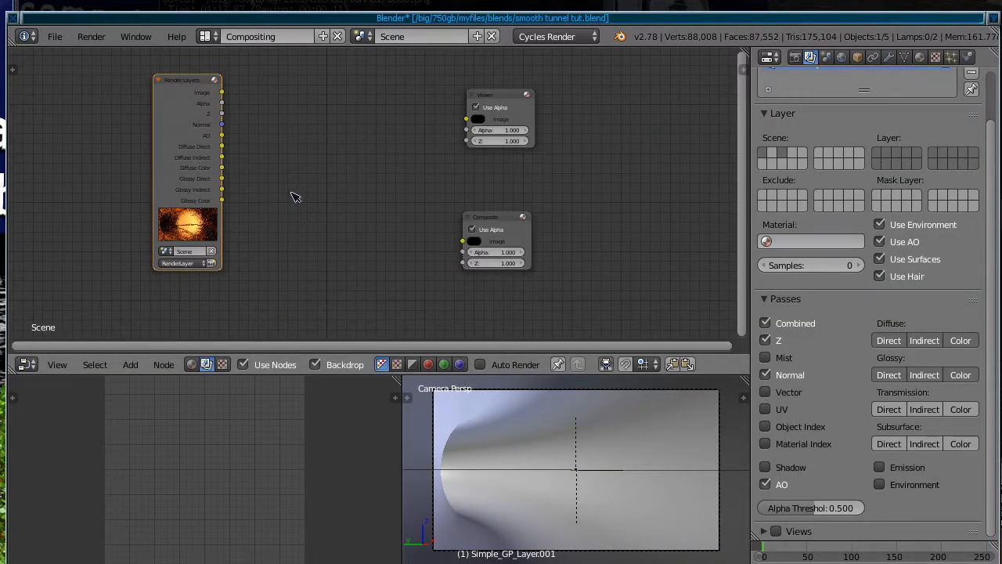
# - Maximize the node editor and add the PassCombineDeNoiser group node between Render Layers and the Viewer
pyautogui.hotkey('ctrl', 'Up')
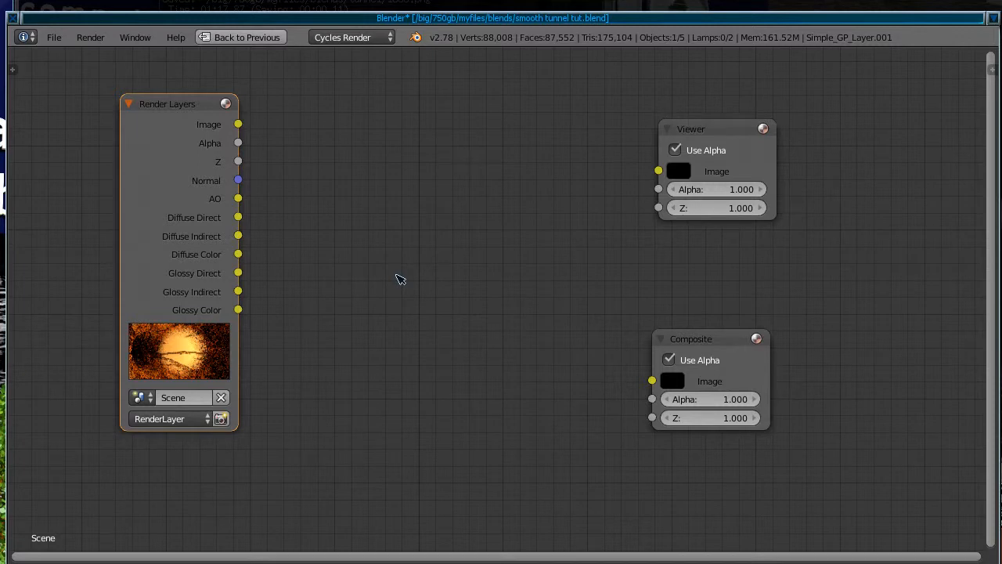
pyautogui.hotkey('shift', 'a')
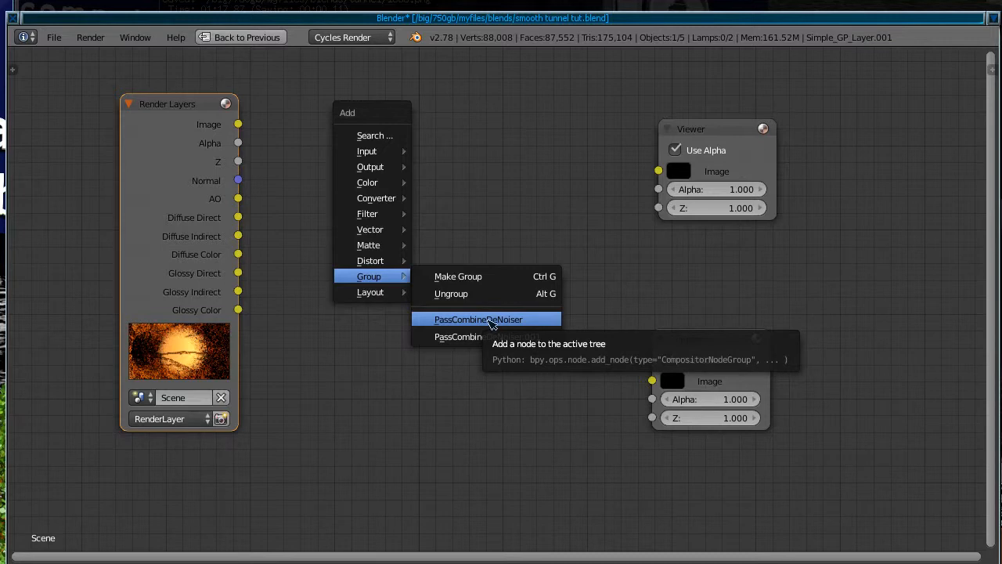
pyautogui.click(491, 324)
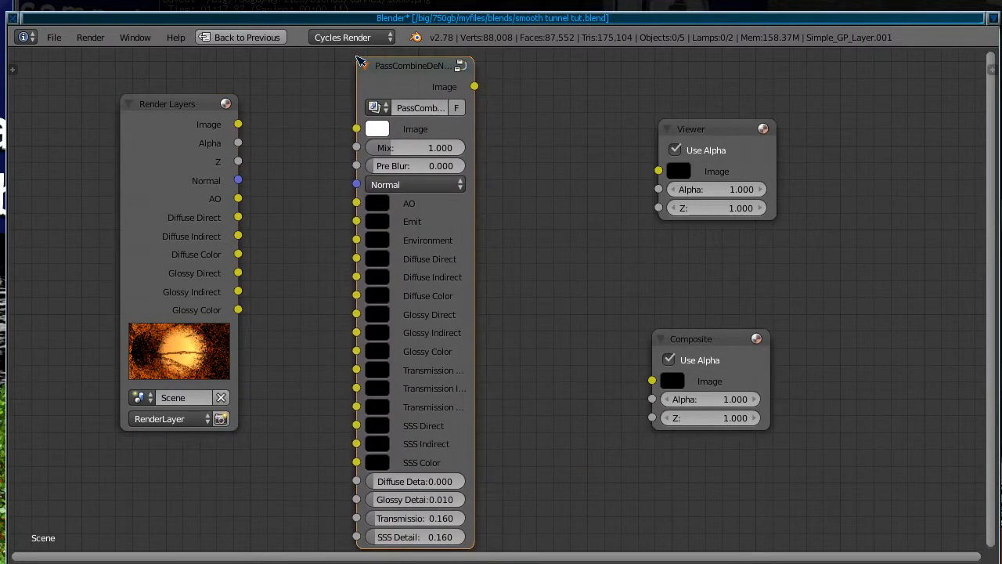
pyautogui.click(354, 56)
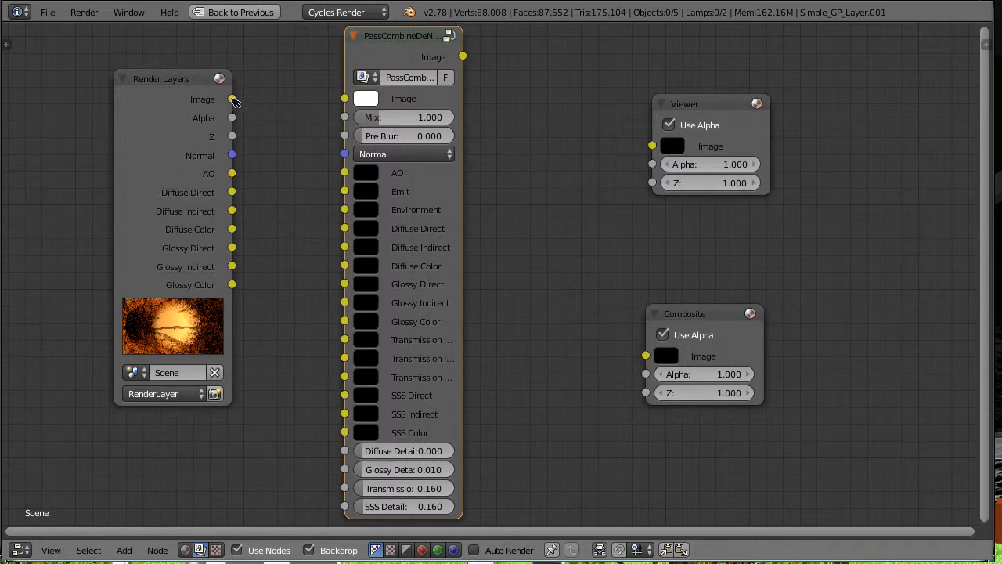
# - Link the Render Layers Image, Normal and AO outputs to the matching PassCombineDeNoiser inputs, and the group's Image output to the Viewer
pyautogui.moveTo(231, 99); pyautogui.dragTo(344, 99)
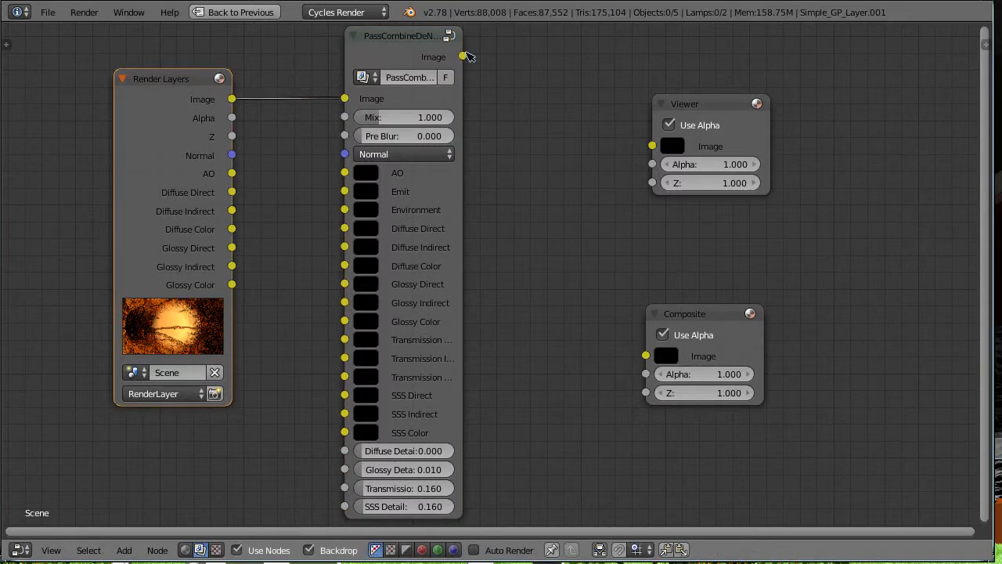
pyautogui.moveTo(464, 56); pyautogui.dragTo(648, 151)
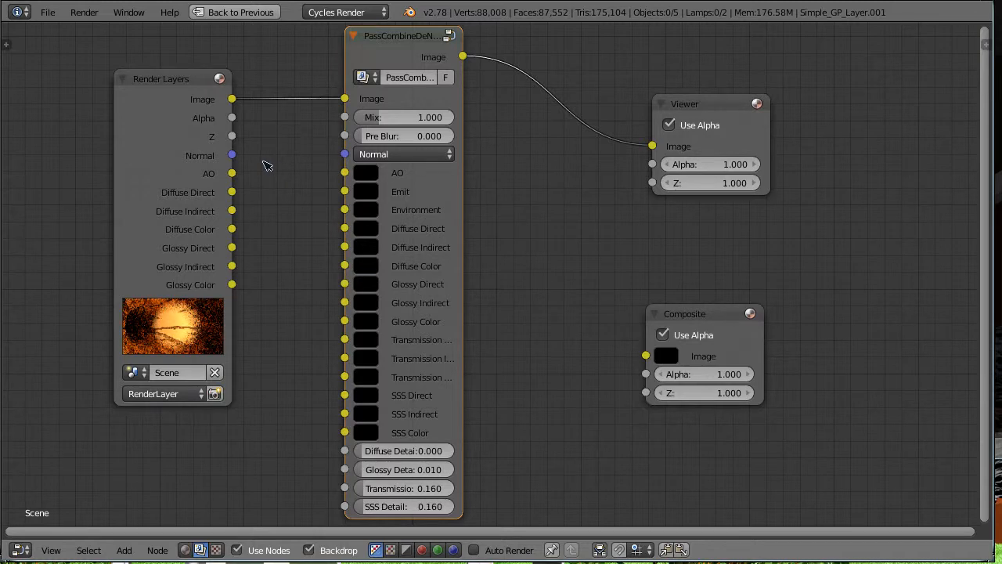
pyautogui.moveTo(232, 155); pyautogui.dragTo(345, 155)
pyautogui.moveTo(233, 173); pyautogui.dragTo(345, 172)
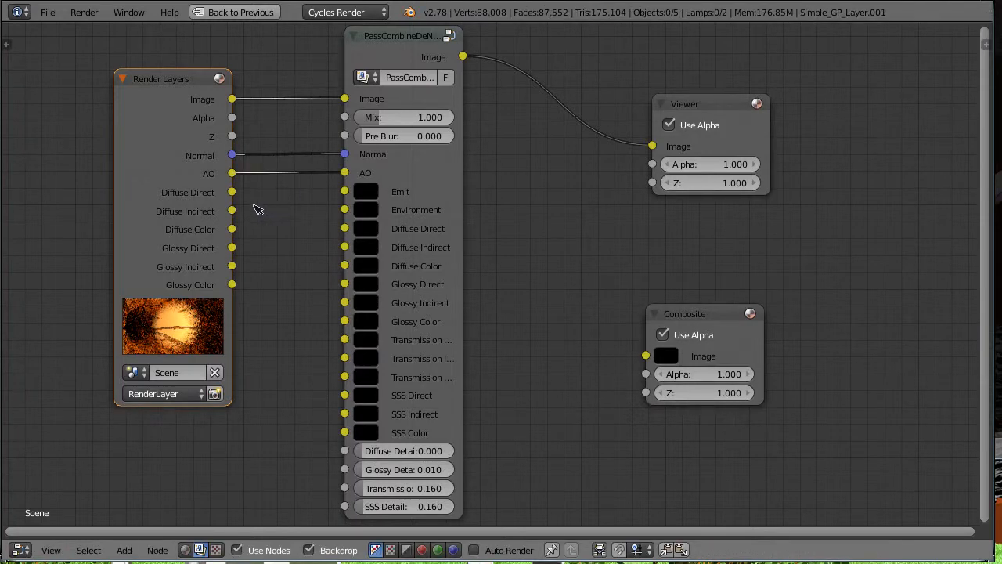
pyautogui.moveTo(232, 194); pyautogui.dragTo(345, 191)
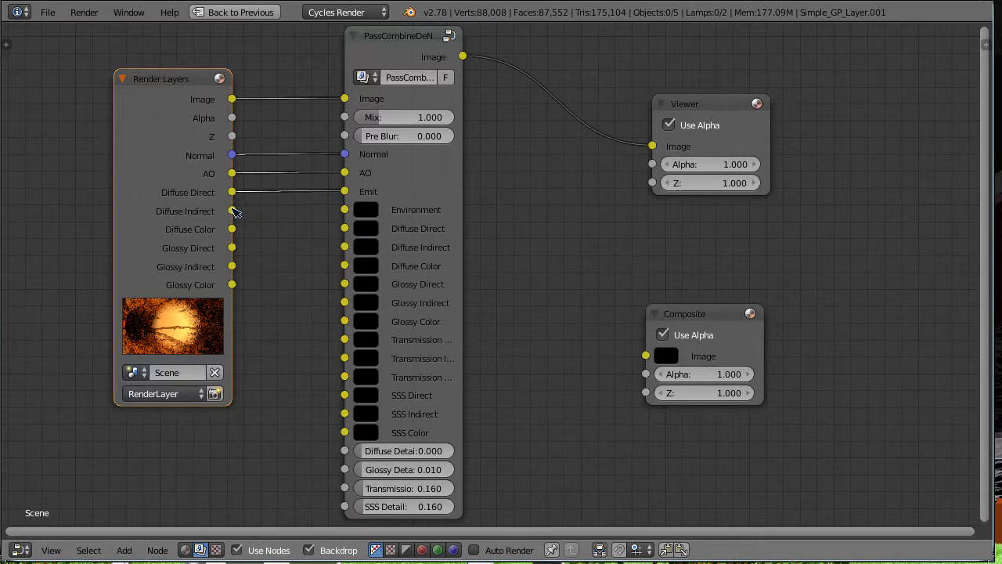
pyautogui.moveTo(233, 211); pyautogui.dragTo(345, 210)
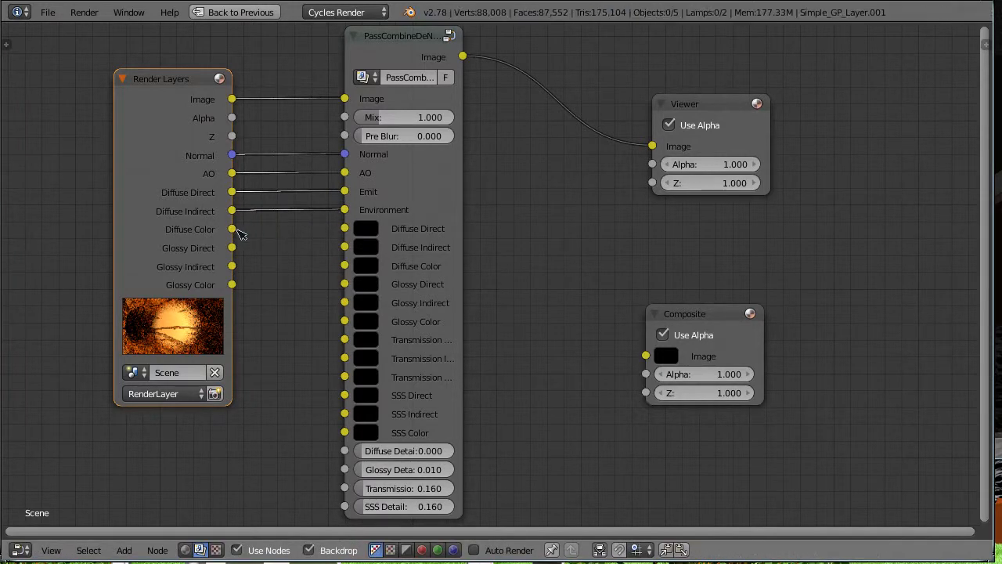
pyautogui.moveTo(233, 228); pyautogui.dragTo(344, 229)
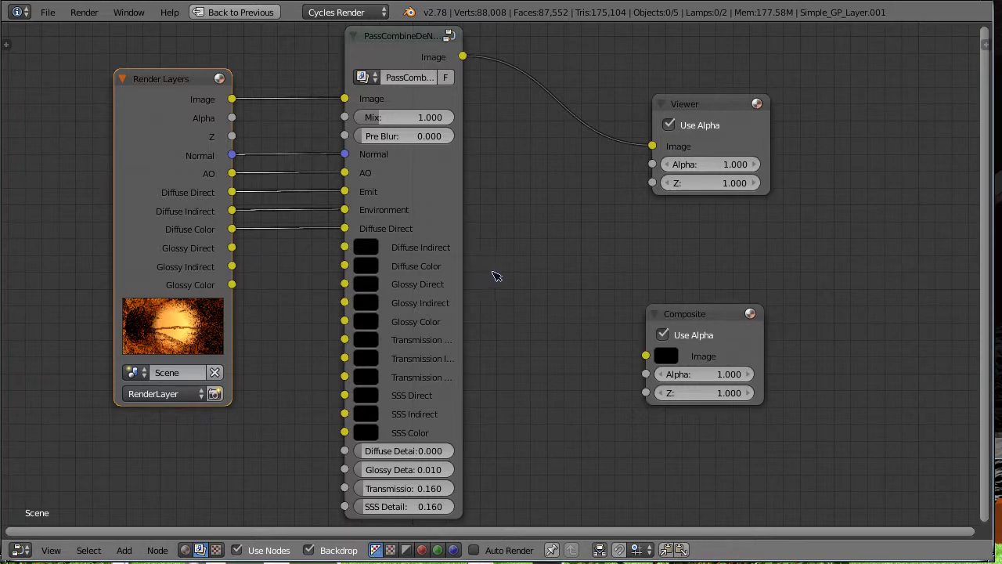
pyautogui.scroll(-3, 496, 275)
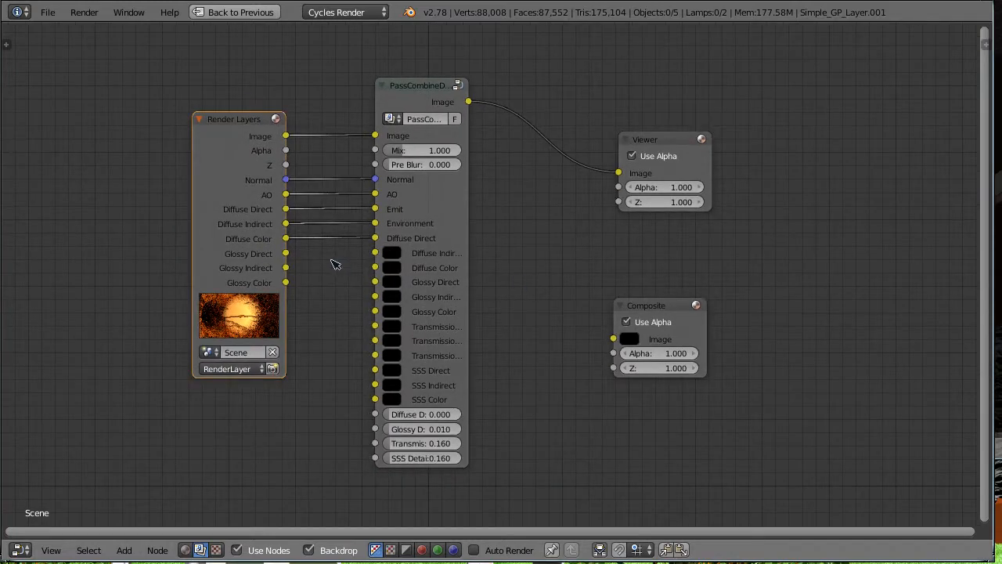
pyautogui.scroll(2, 560, 298)
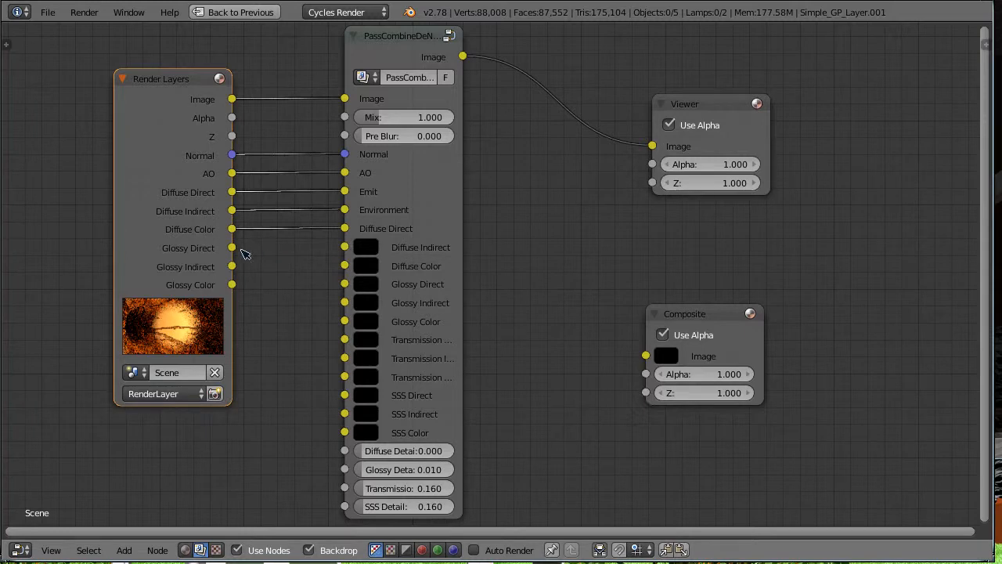
pyautogui.moveTo(232, 248); pyautogui.dragTo(341, 249)
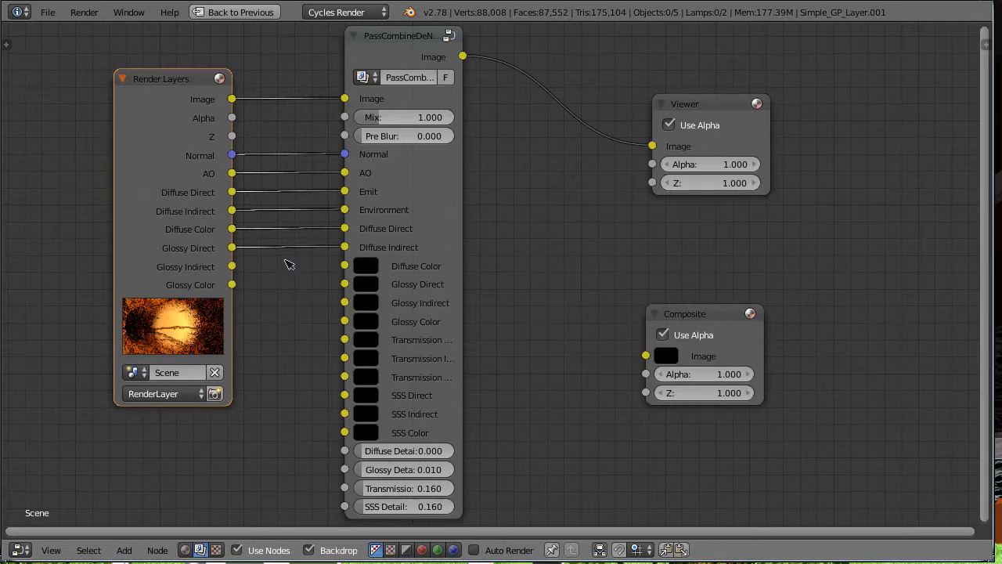
pyautogui.keyDown('ctrl'); pyautogui.moveTo(288, 265); pyautogui.dragTo(294, 163, button='right'); pyautogui.keyUp('ctrl')
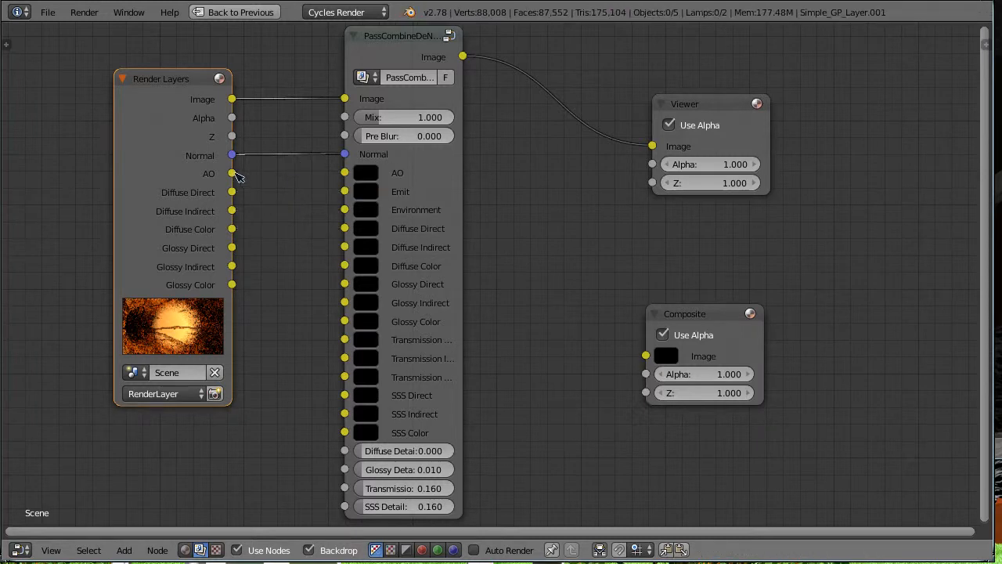
# - Link the AO output and the Direct, Indirect and Color outputs for Diffuse and Glossy to the same-named PassCombineDeNoiser inputs
pyautogui.moveTo(233, 174); pyautogui.dragTo(345, 173)
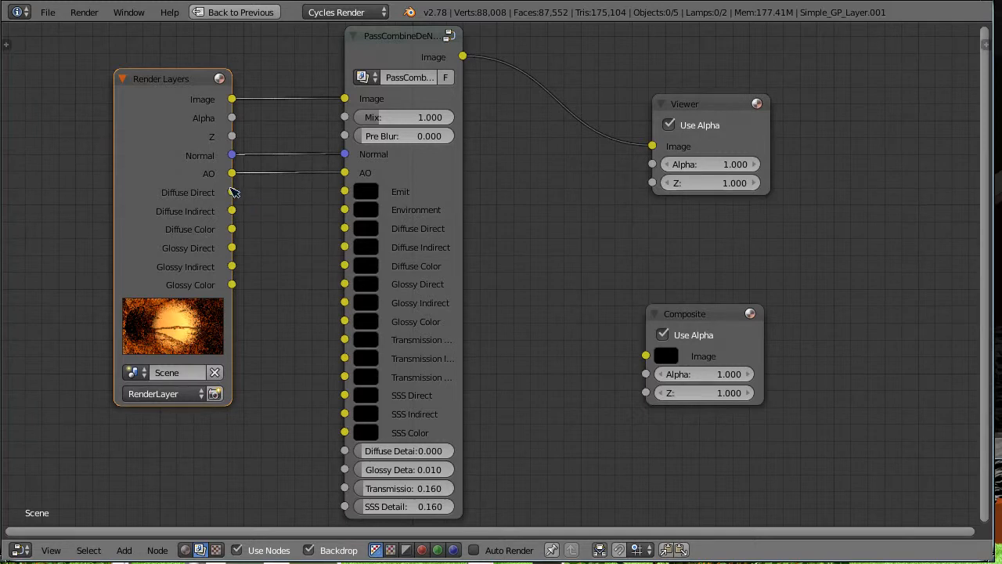
pyautogui.moveTo(233, 192); pyautogui.dragTo(345, 229)
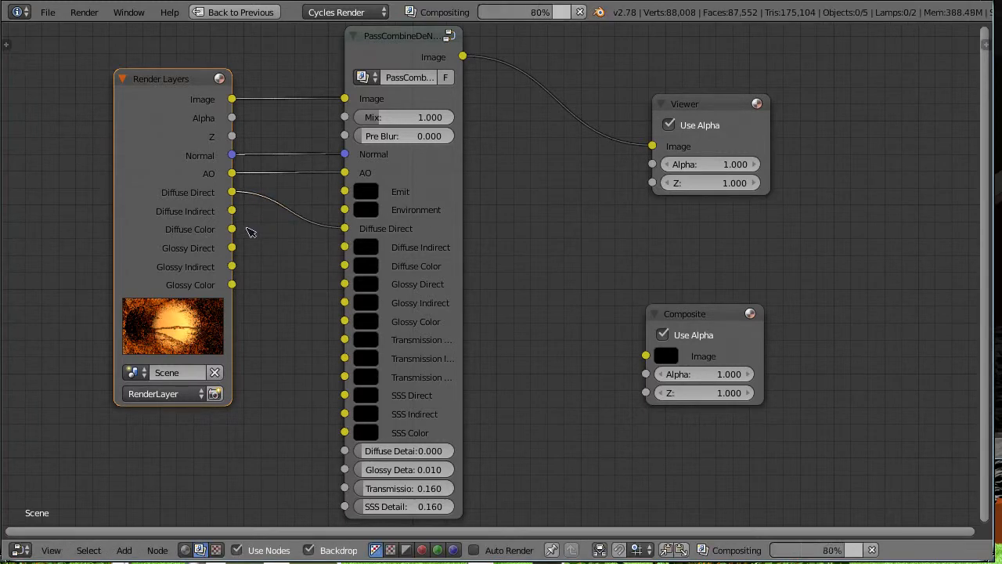
pyautogui.moveTo(233, 211); pyautogui.dragTo(344, 246)
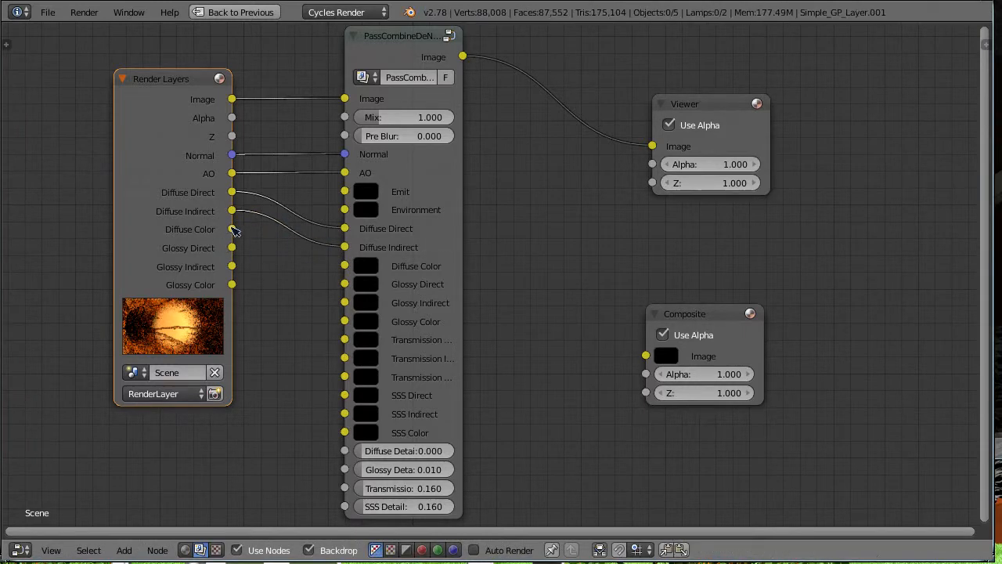
pyautogui.moveTo(232, 228); pyautogui.dragTo(344, 265)
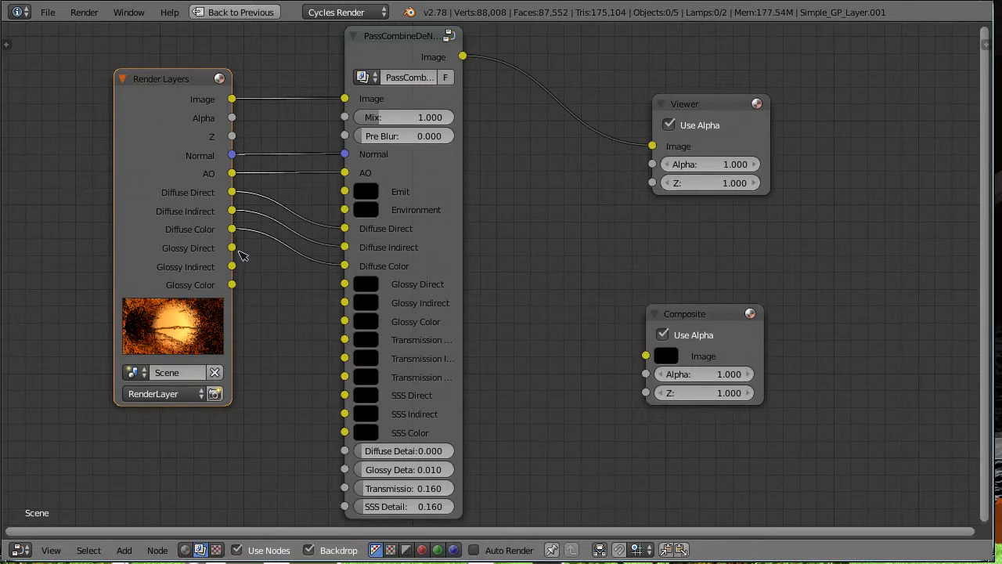
pyautogui.moveTo(233, 248); pyautogui.dragTo(345, 284)
pyautogui.moveTo(232, 267); pyautogui.dragTo(344, 302)
pyautogui.moveTo(232, 285); pyautogui.dragTo(345, 321)
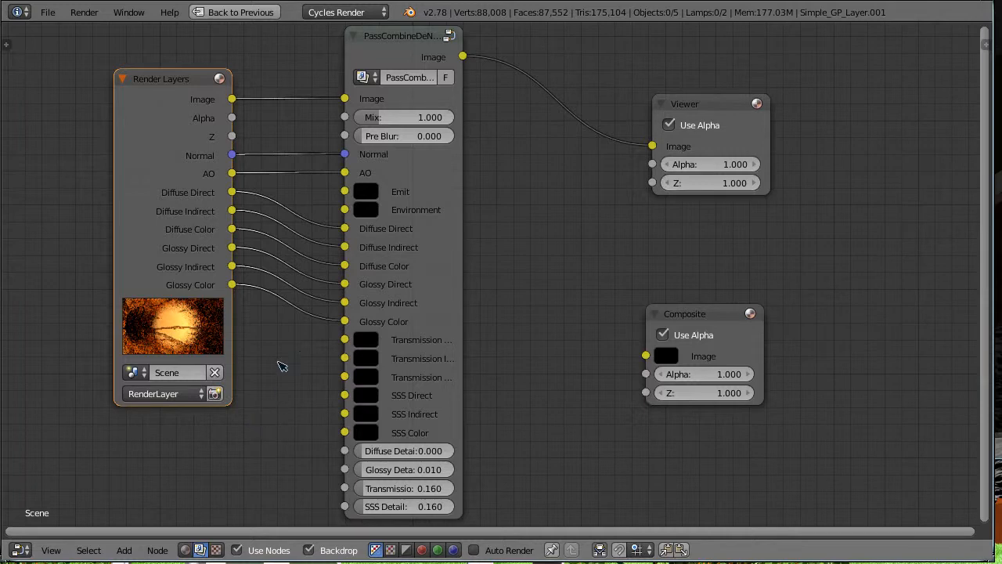
# - Link the Render Layers Image output directly to the Viewer and enable Auto Render
pyautogui.moveTo(233, 99); pyautogui.dragTo(646, 147)
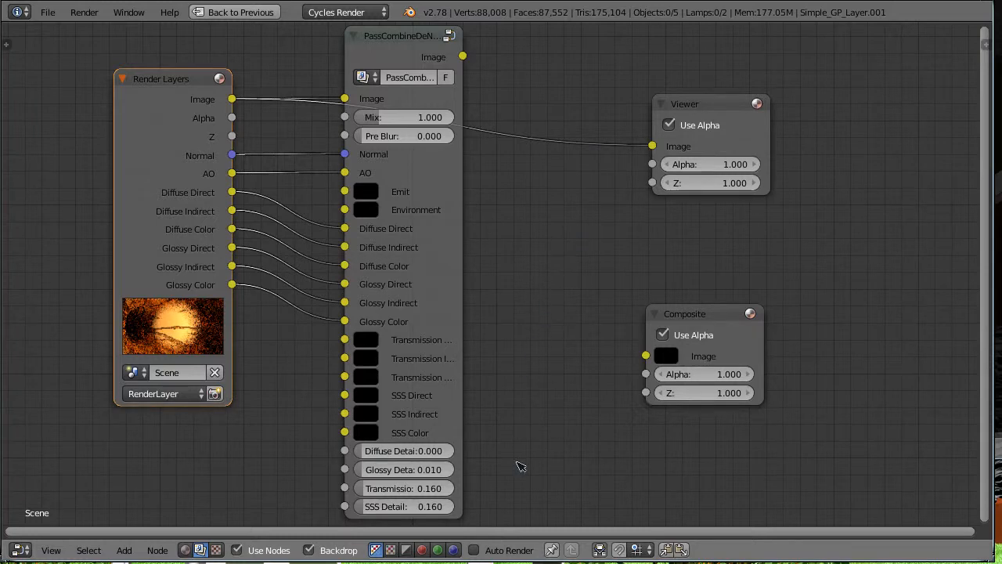
pyautogui.click(473, 550)
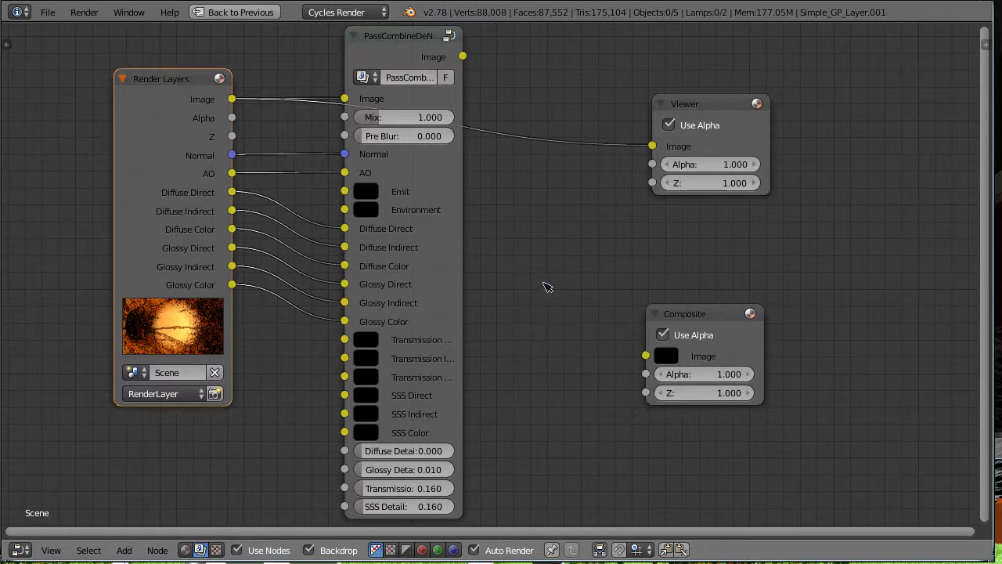
# - Link the PassCombineDeNoiser Image output to the Image inputs of both the Viewer and Composite nodes in the maximized node editor
pyautogui.hotkey('ctrl', 'space')
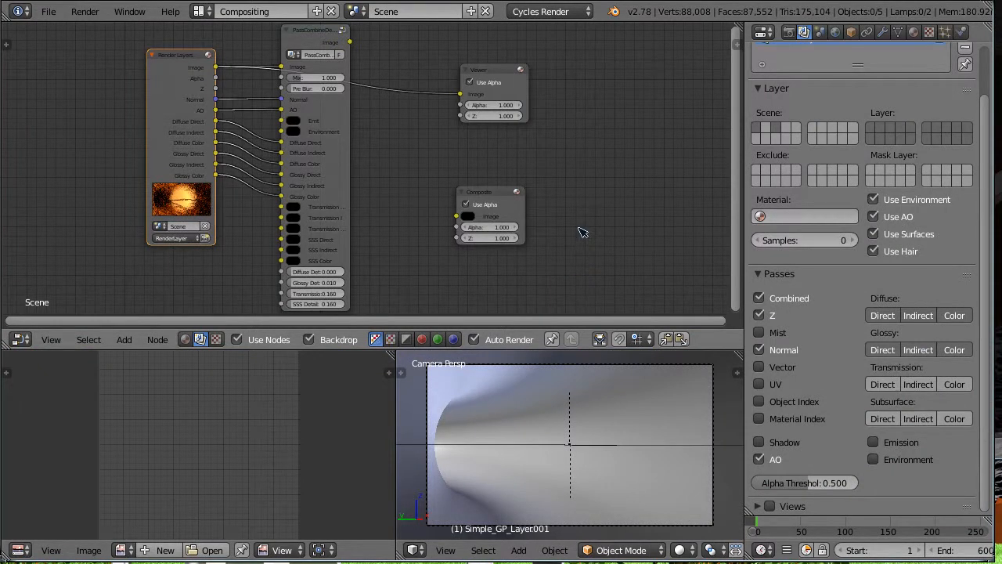
pyautogui.hotkey('ctrl', 'space')
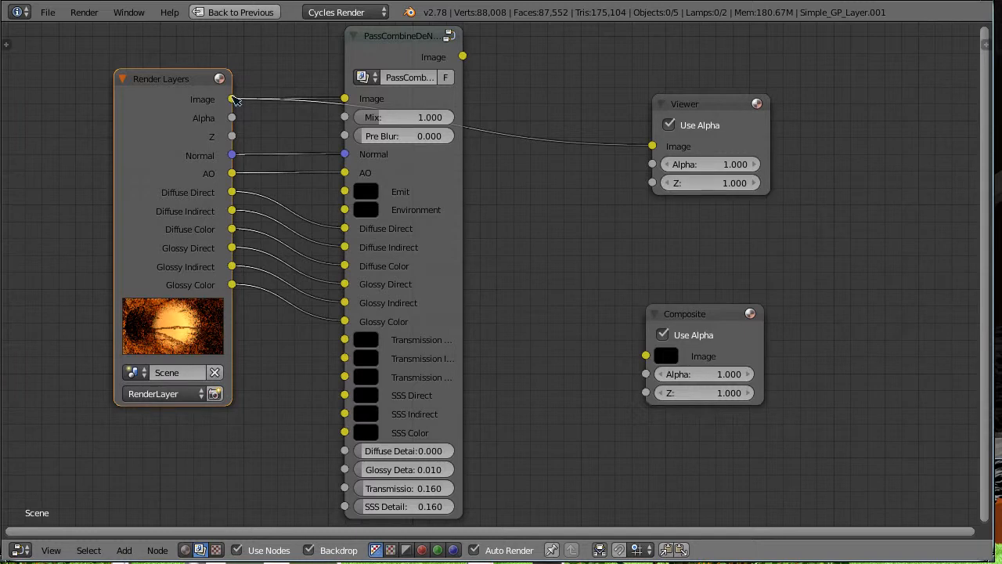
pyautogui.moveTo(463, 56); pyautogui.dragTo(653, 146)
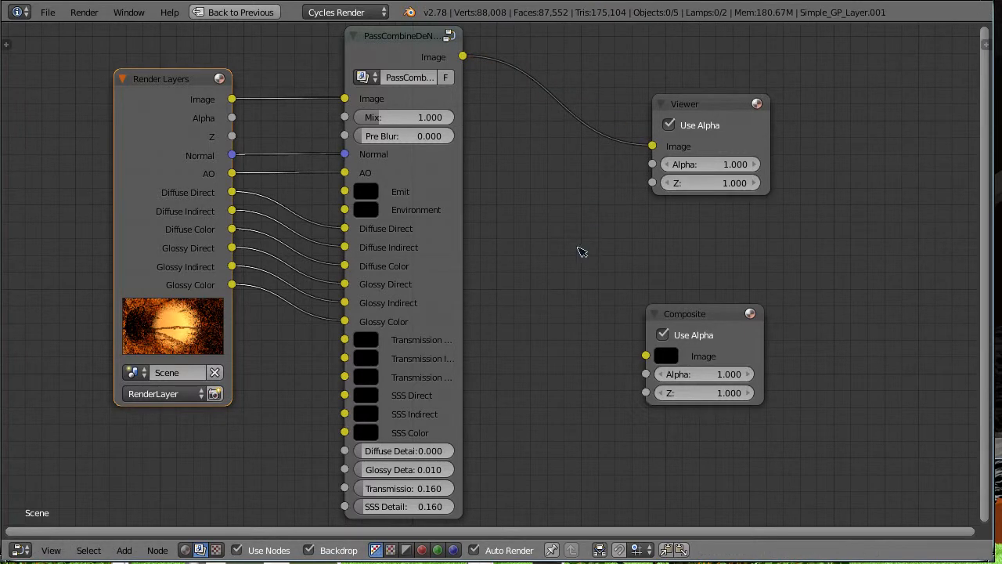
pyautogui.moveTo(463, 56); pyautogui.dragTo(645, 356)
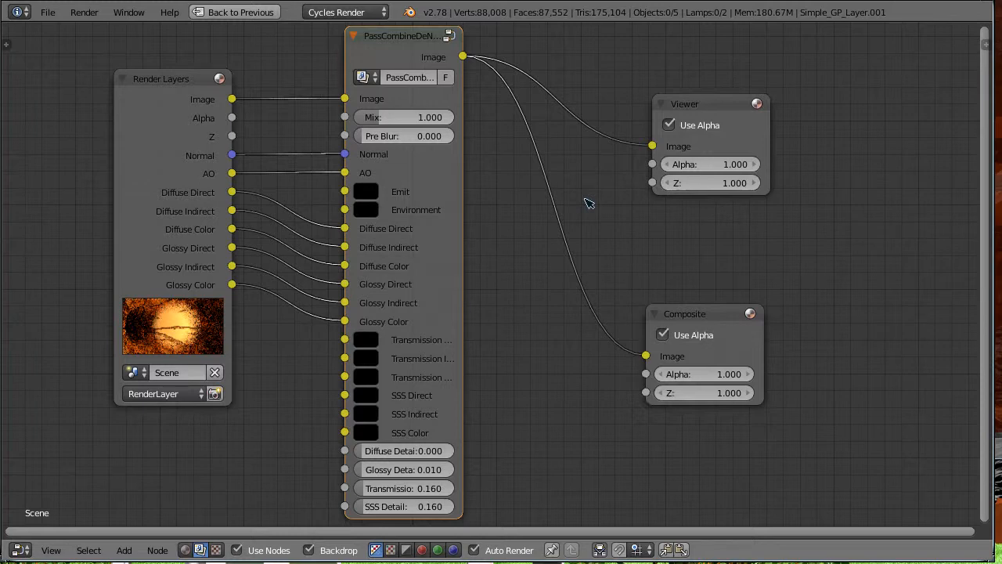
# - Examine the PassCombineDeNoiser node's properties, its colour options, and the compositor's backdrop and performance settings
pyautogui.press('n')
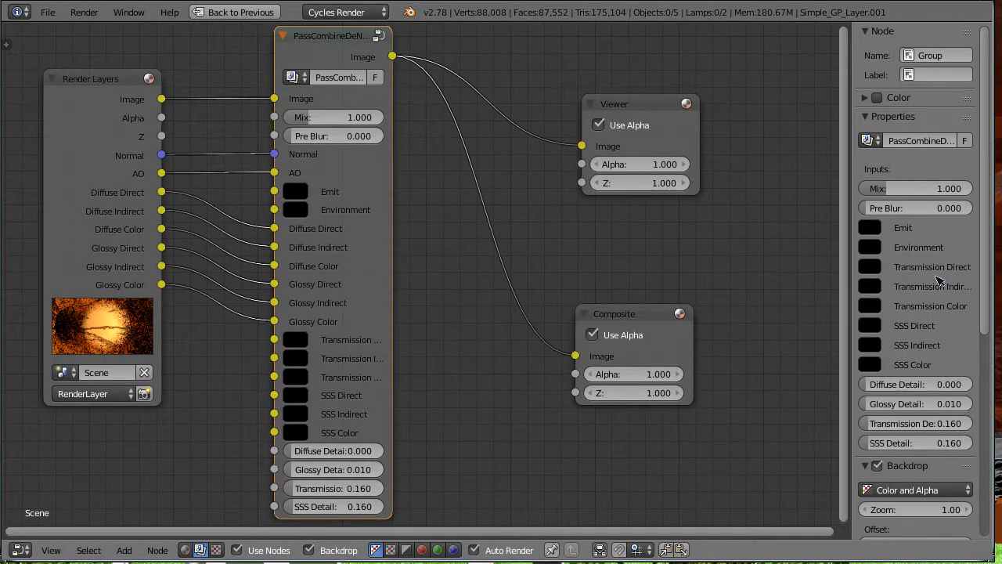
pyautogui.scroll(-8, 868, 278)
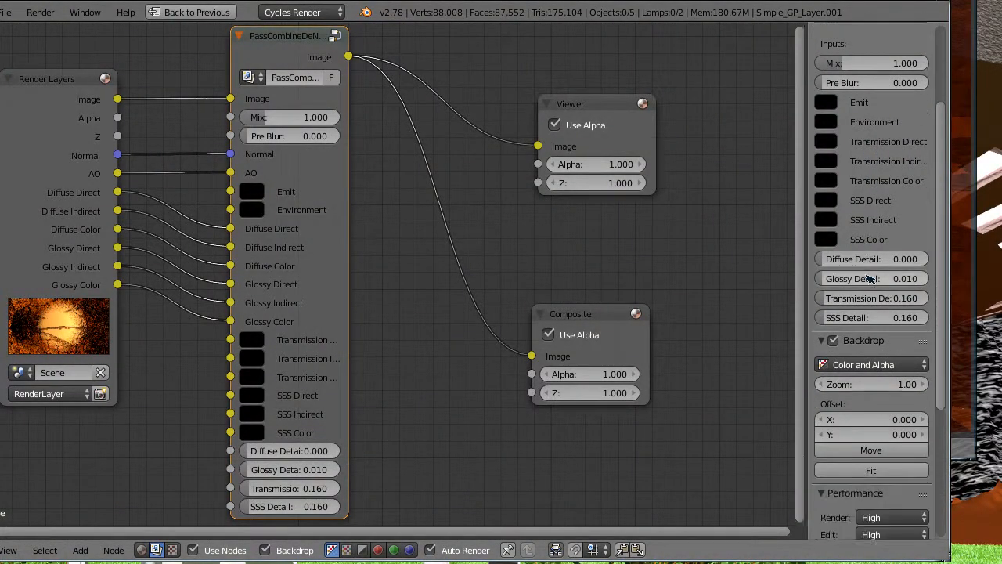
pyautogui.scroll(-2, 867, 280)
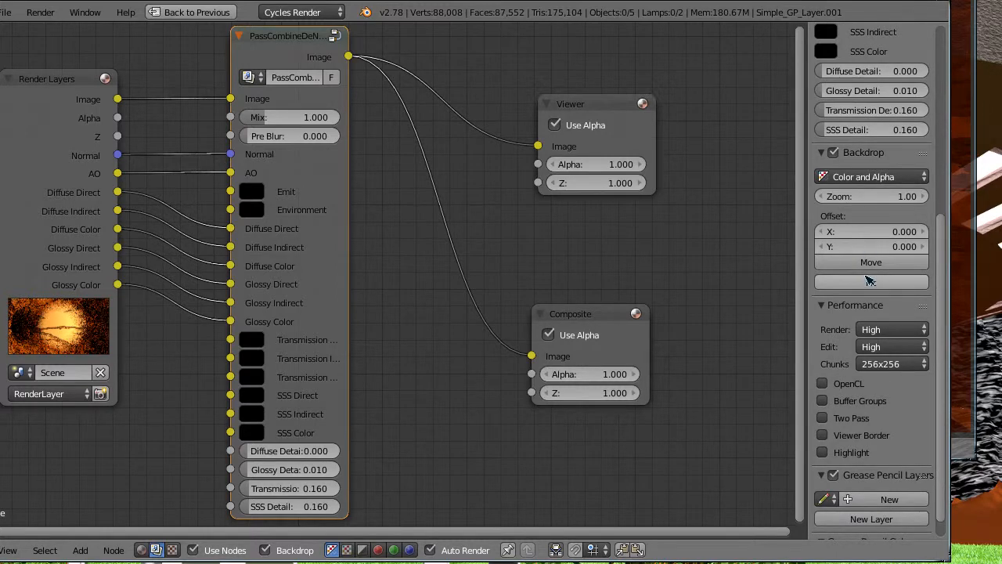
pyautogui.scroll(-1, 868, 280)
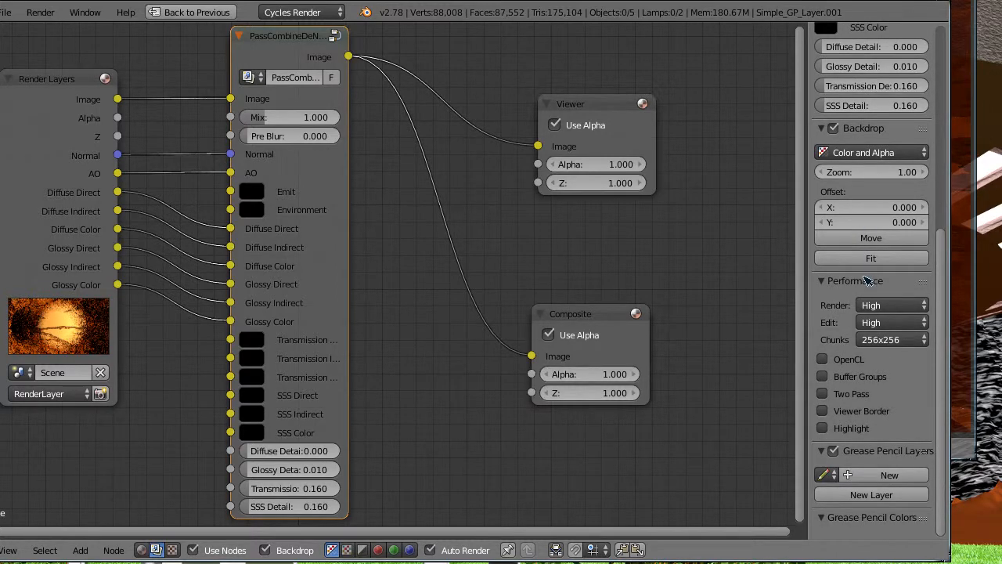
pyautogui.scroll(3, 868, 281)
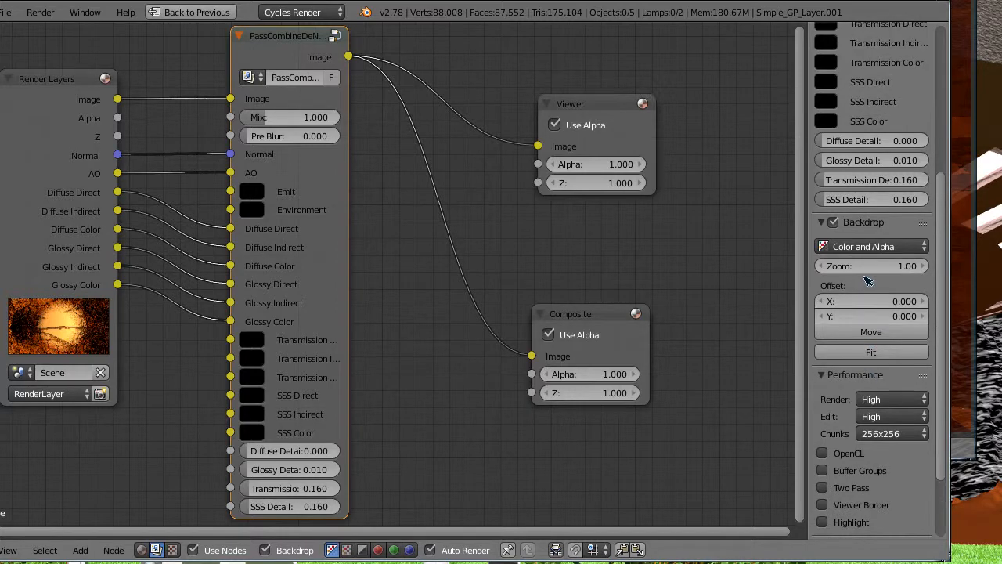
pyautogui.scroll(8, 868, 281)
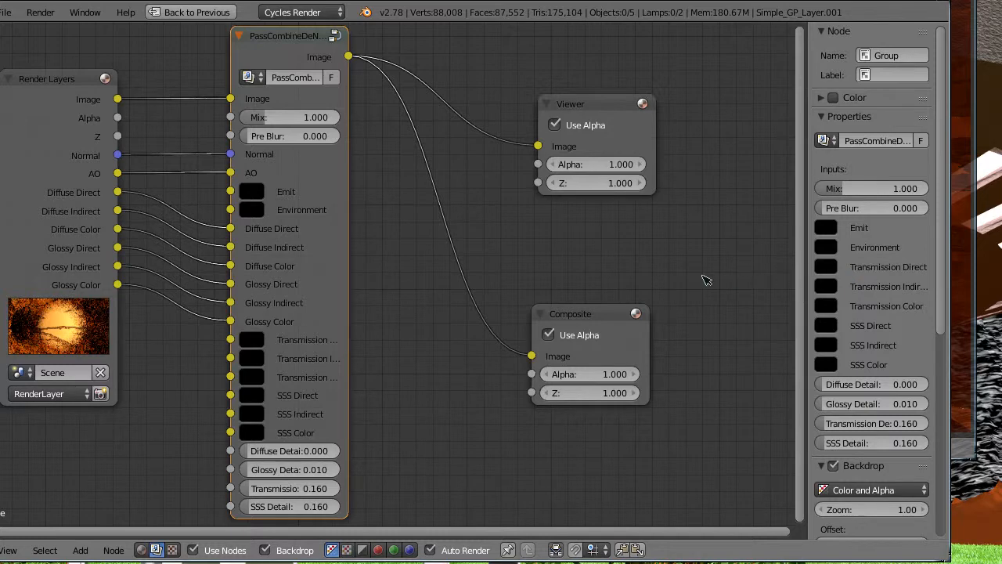
pyautogui.click(819, 98)
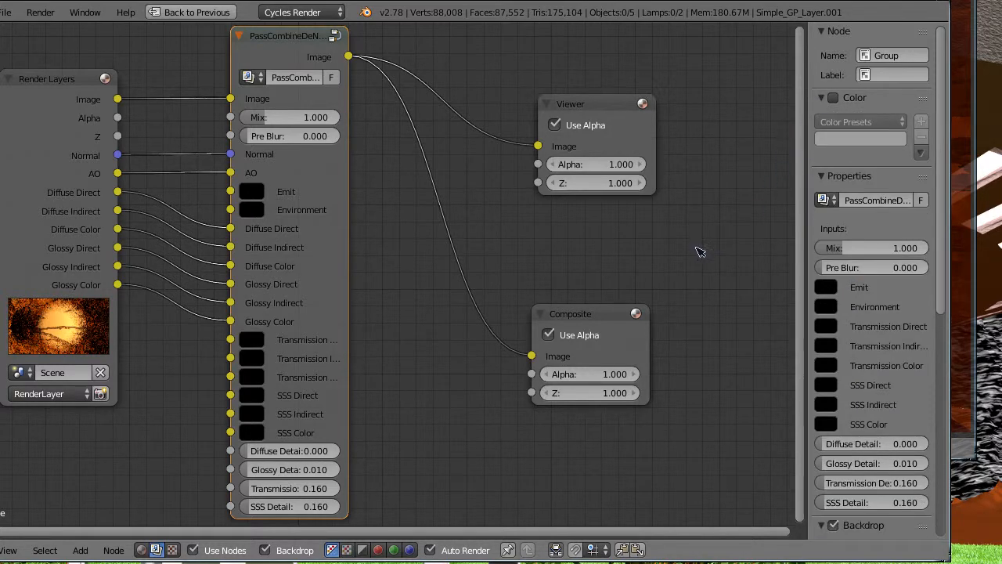
pyautogui.press('n')
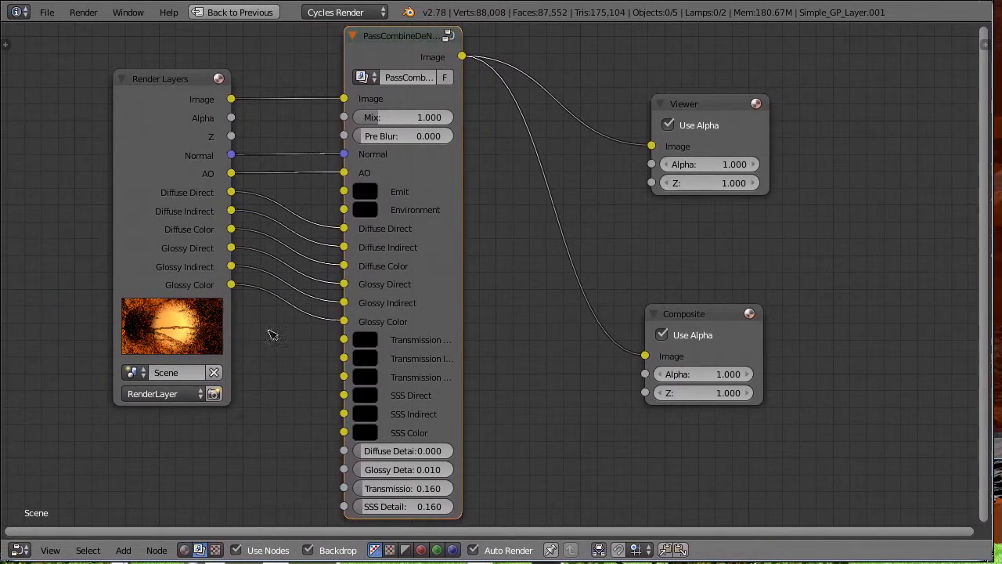
# - Render the current frame again with the denoising node setup feeding the Composite output
pyautogui.scroll(-2, 502, 284)
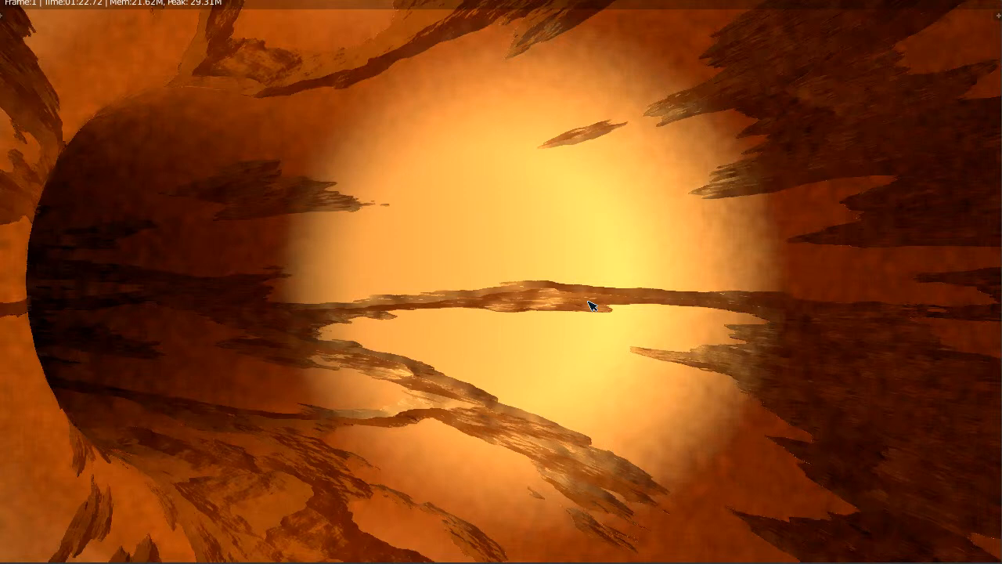
pyautogui.press('F12')
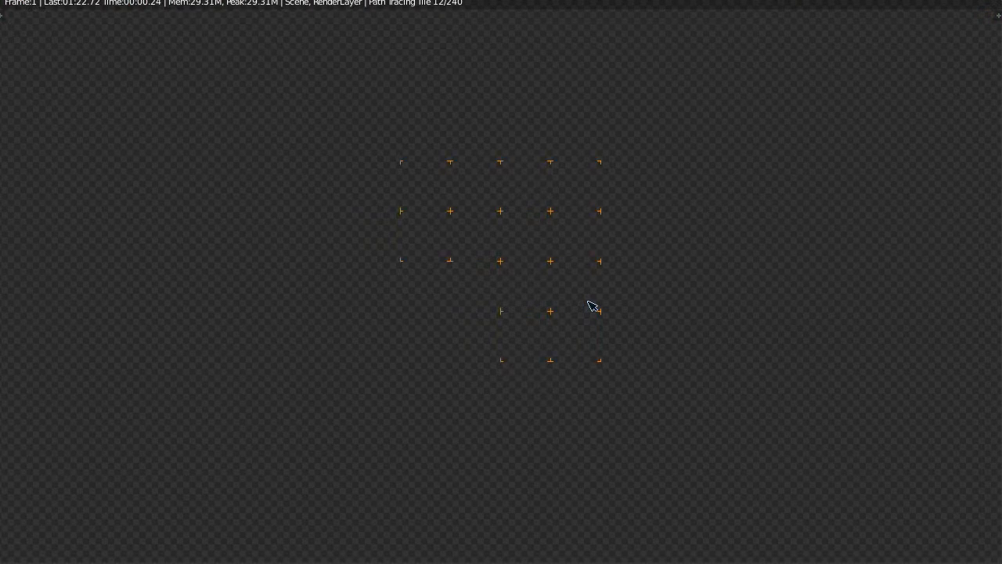